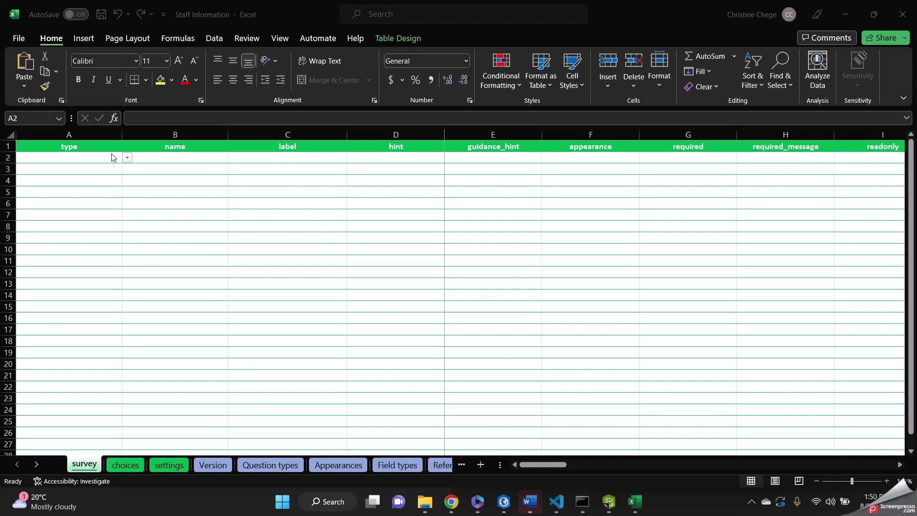
Fill row 2 with an integer question named number_of_staff, labelled Number of Staff.
{"action": "left_click", "coordinate": [128, 161]}
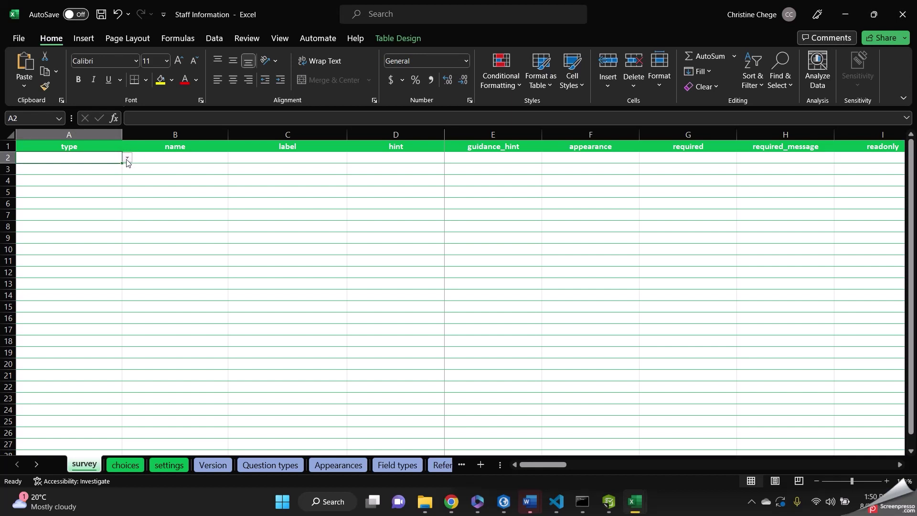
{"action": "left_click", "coordinate": [127, 158]}
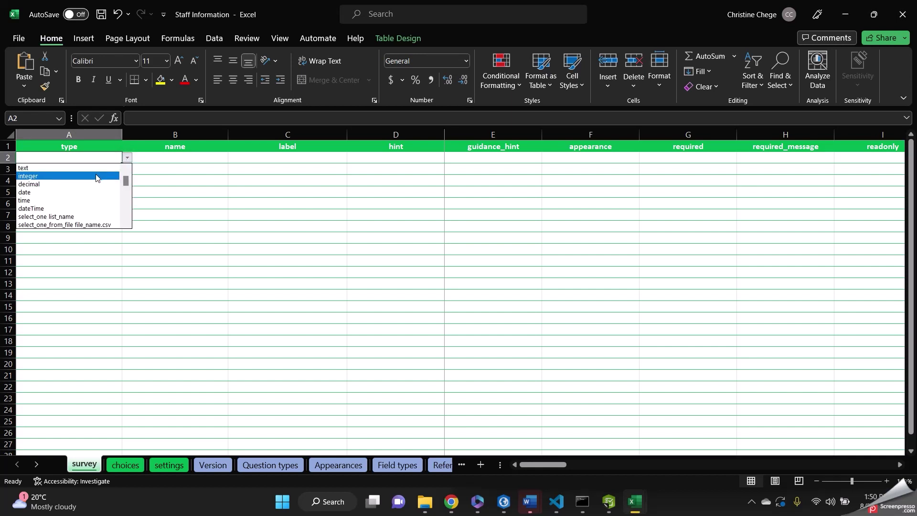
{"action": "left_click", "coordinate": [97, 176]}
{"action": "left_click", "coordinate": [149, 160]}
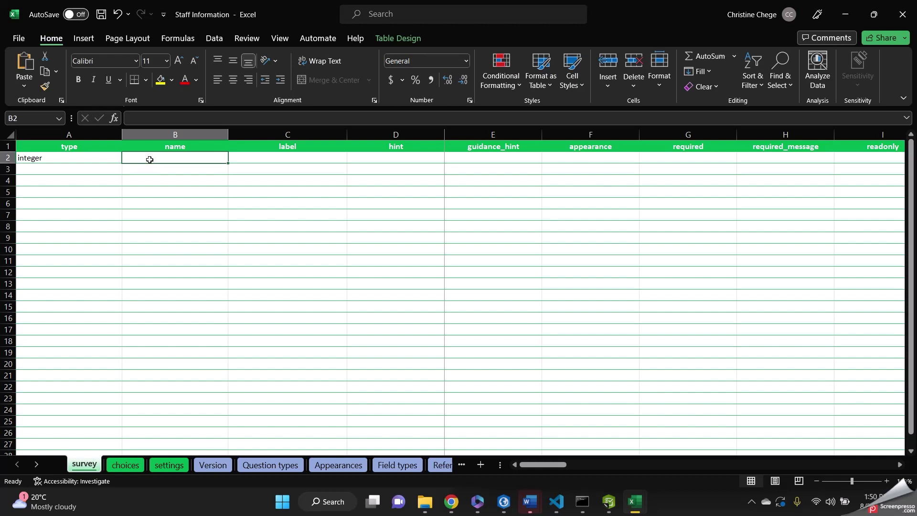
{"action": "type", "text": "number"}
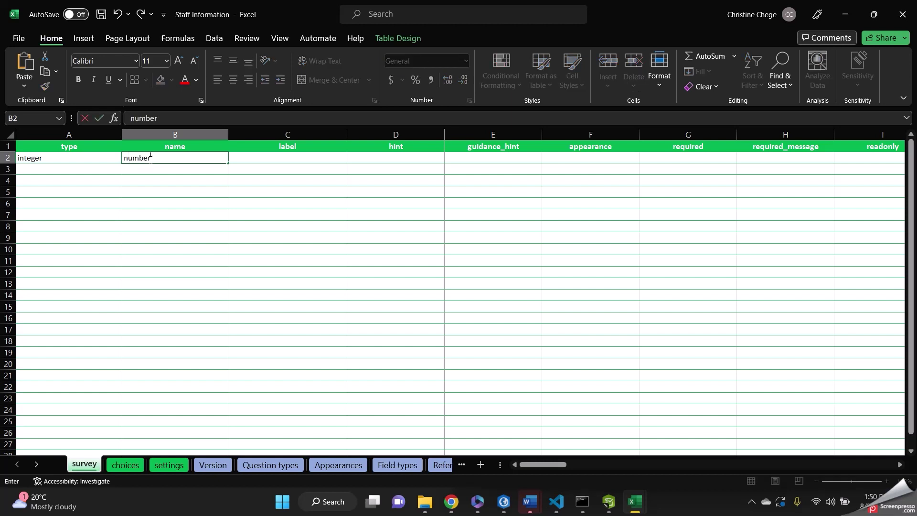
{"action": "type", "text": "_of_staff"}
{"action": "left_click", "coordinate": [280, 162]}
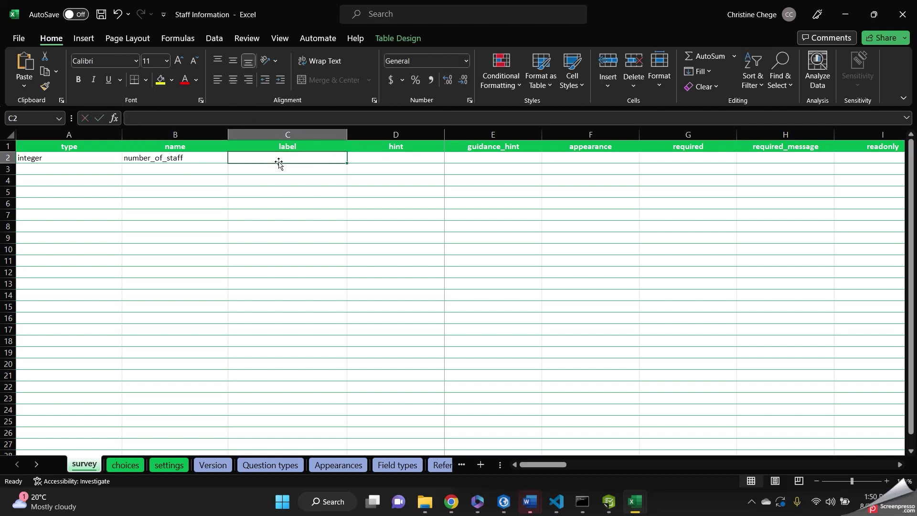
{"action": "type", "text": "Number o"}
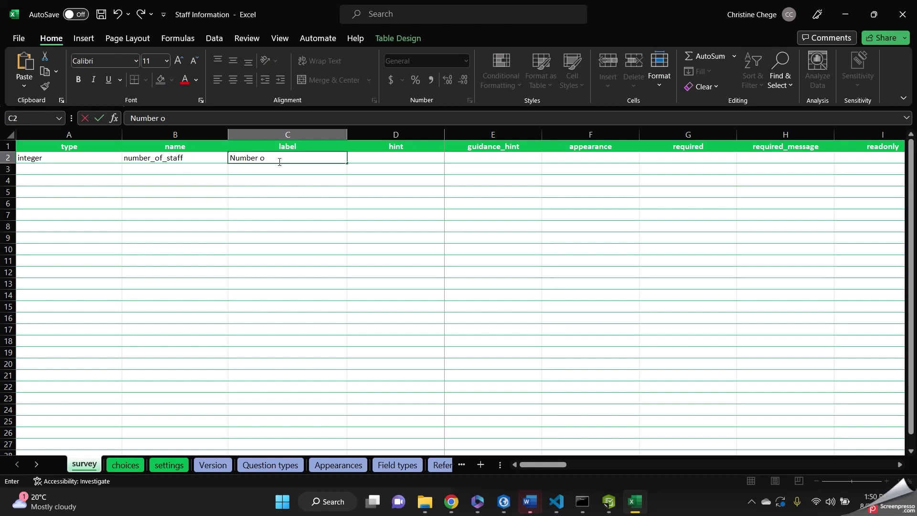
{"action": "type", "text": "f Staff"}
{"action": "left_click", "coordinate": [95, 171]}
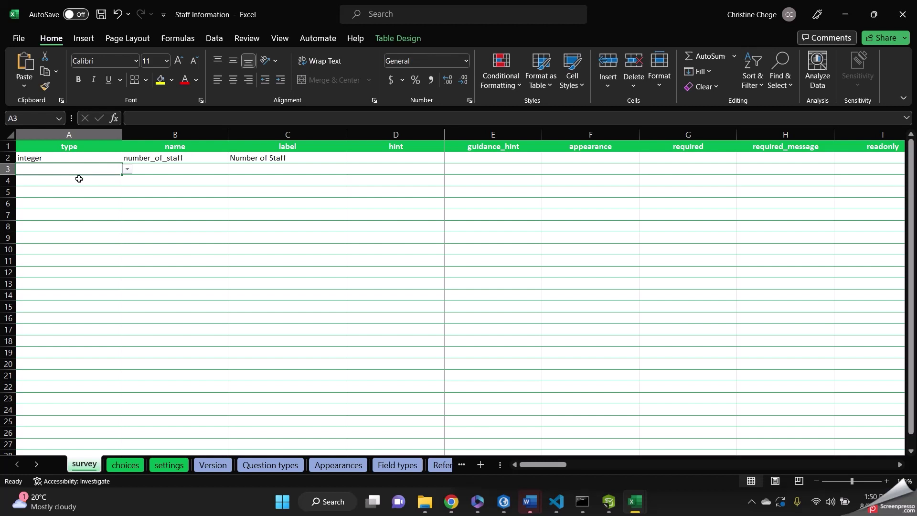
Set row 4 to begin repeat, named staff_info, with the label Staff Information.
{"action": "left_click", "coordinate": [80, 181]}
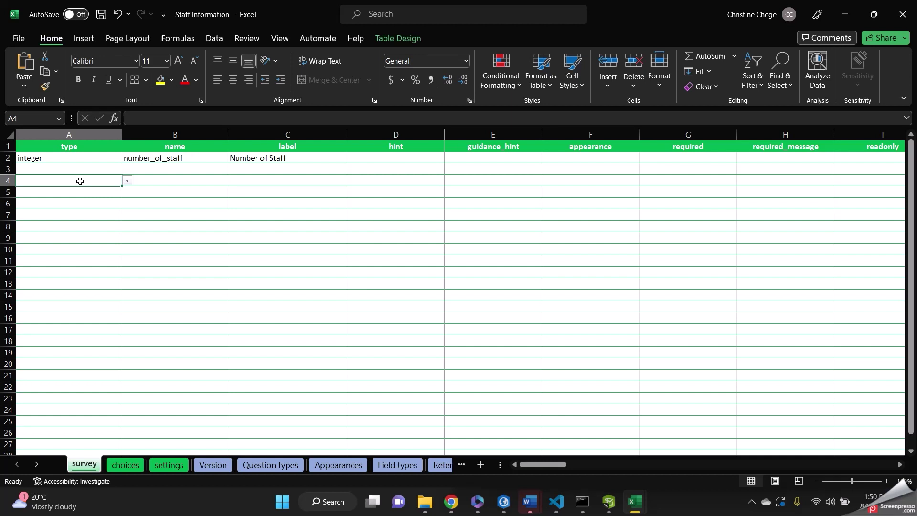
{"action": "left_click", "coordinate": [80, 181]}
{"action": "left_click", "coordinate": [128, 181]}
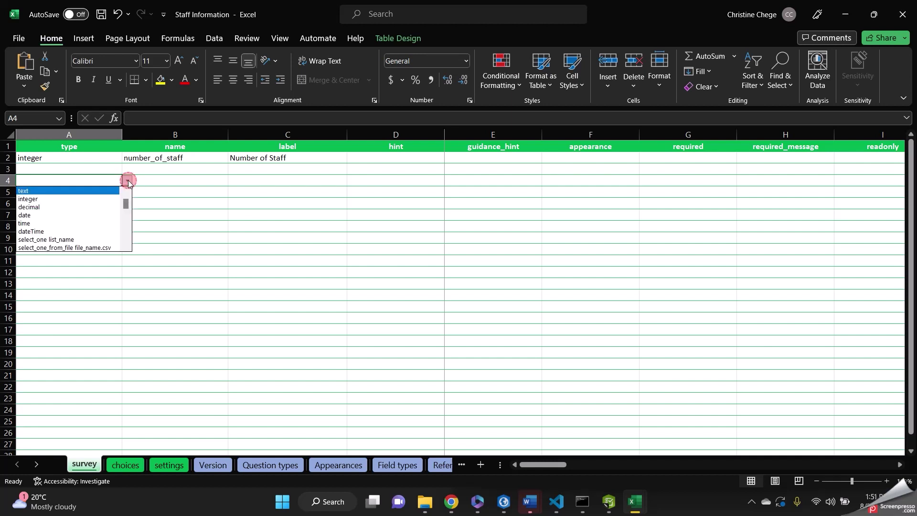
{"action": "left_click", "coordinate": [125, 205]}
{"action": "left_click_drag", "start_coordinate": [125, 206], "coordinate": [126, 229]}
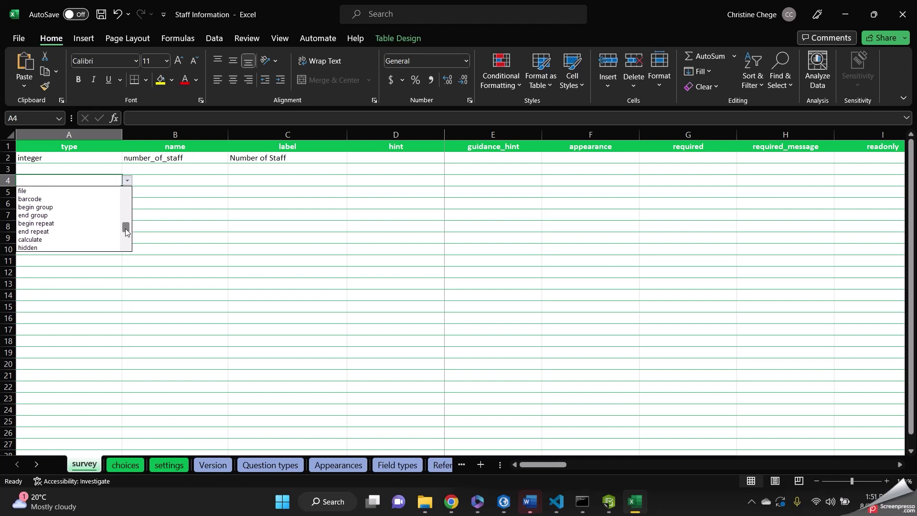
{"action": "left_click", "coordinate": [60, 223]}
{"action": "left_click", "coordinate": [151, 181]}
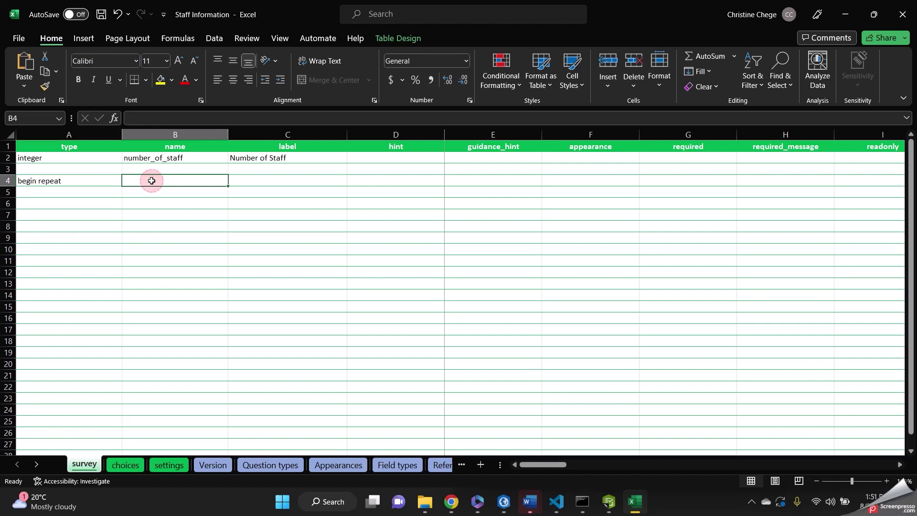
{"action": "type", "text": "Staff"}
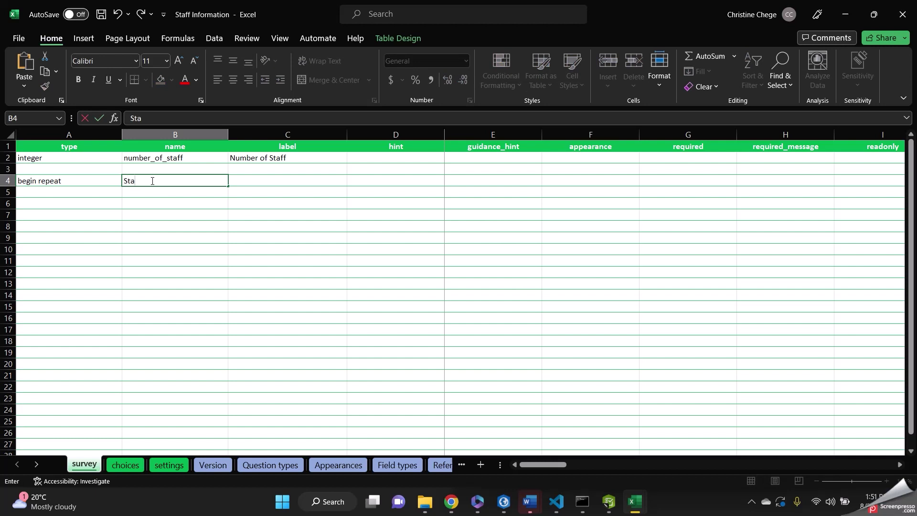
{"action": "key", "text": "BackSpace"}
{"action": "key", "text": "BackSpace"}
{"action": "key", "text": "BackSpace"}
{"action": "key", "text": "BackSpace"}
{"action": "type", "text": "staff_info"}
{"action": "left_click", "coordinate": [257, 178]}
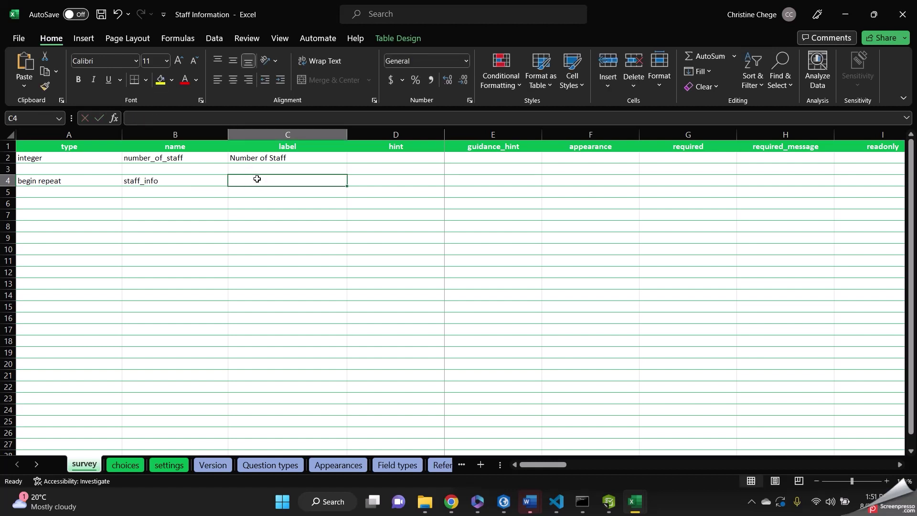
{"action": "type", "text": "Staff "}
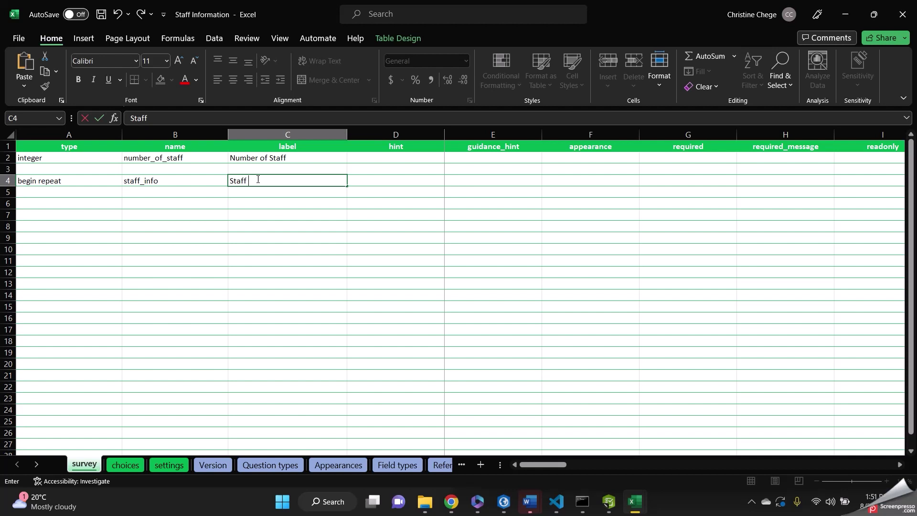
{"action": "type", "text": "Information"}
Enter ${number_of_staff} in P4, the repeat_count cell of the staff_info row.
{"action": "scroll", "coordinate": [688, 226], "scroll_direction": "right", "scroll_amount": 3}
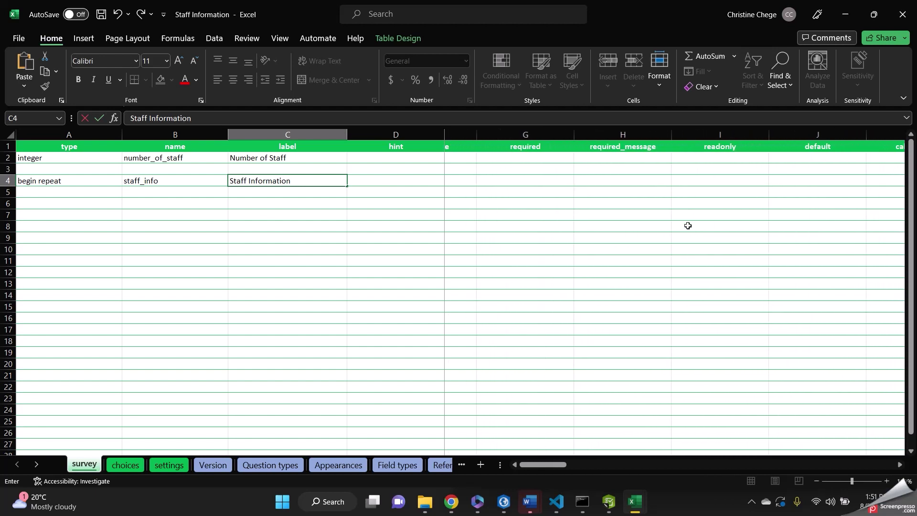
{"action": "scroll", "coordinate": [688, 225], "scroll_direction": "right", "scroll_amount": 2}
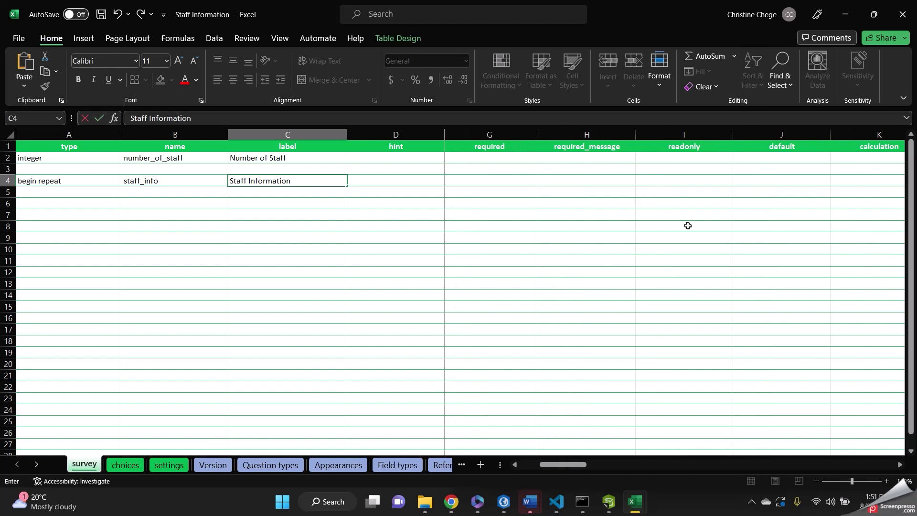
{"action": "scroll", "coordinate": [688, 225], "scroll_direction": "right", "scroll_amount": 3}
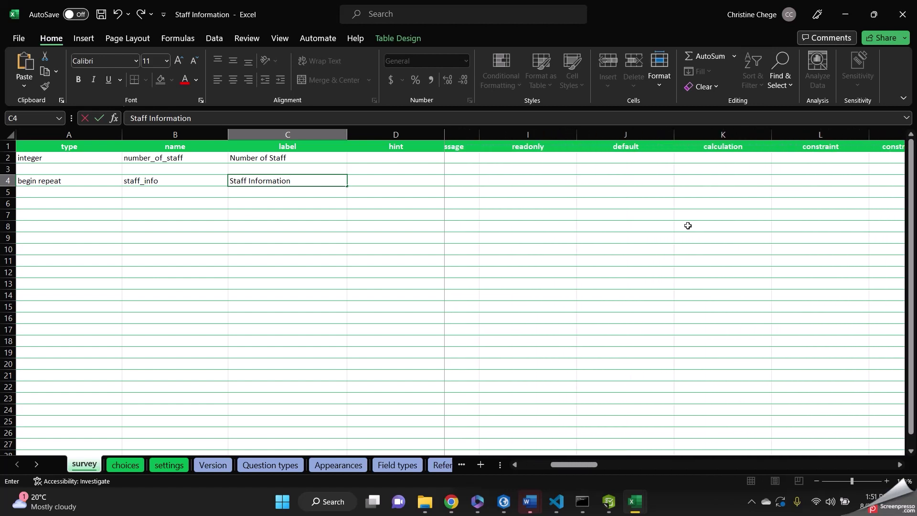
{"action": "scroll", "coordinate": [688, 225], "scroll_direction": "right", "scroll_amount": 3}
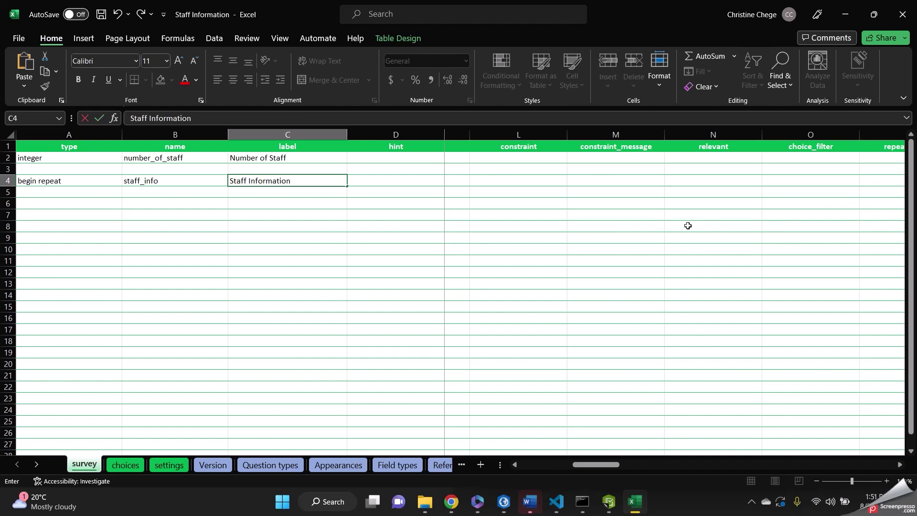
{"action": "scroll", "coordinate": [688, 225], "scroll_direction": "right", "scroll_amount": 2}
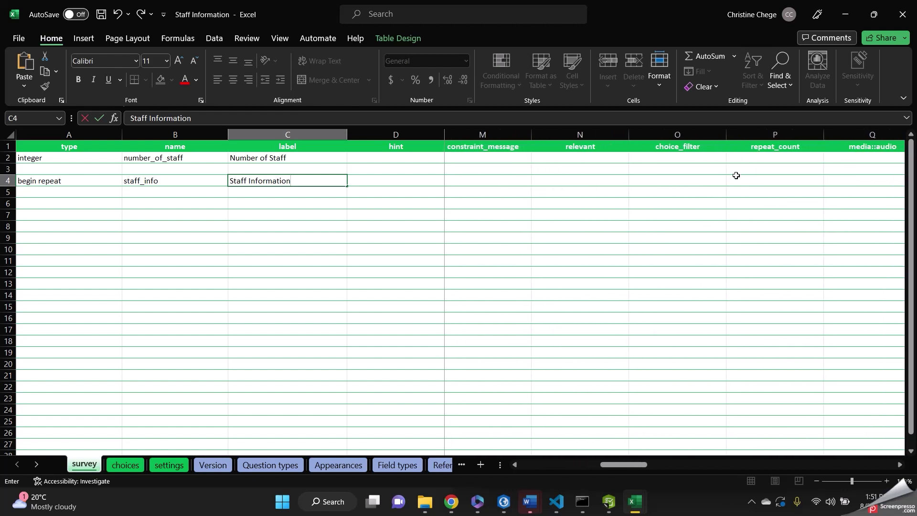
{"action": "left_click", "coordinate": [739, 179]}
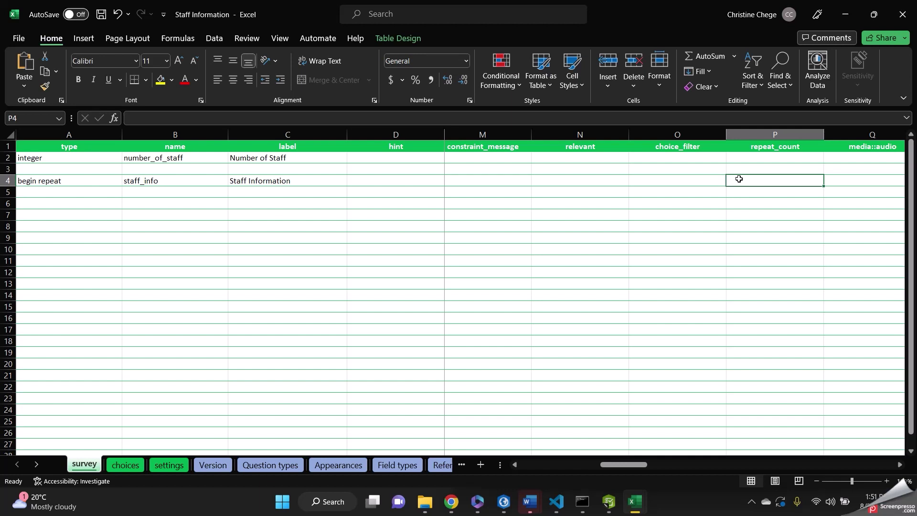
{"action": "type", "text": "$"}
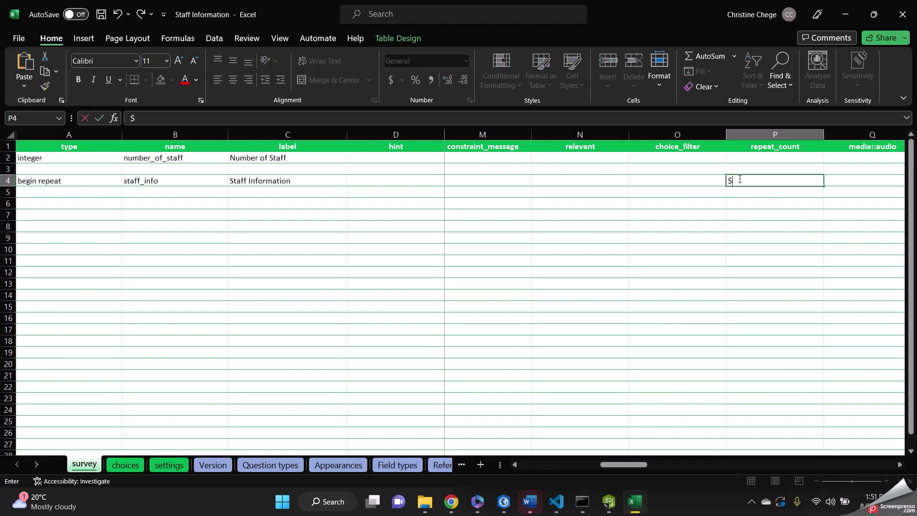
{"action": "type", "text": "{number_of_staff"}
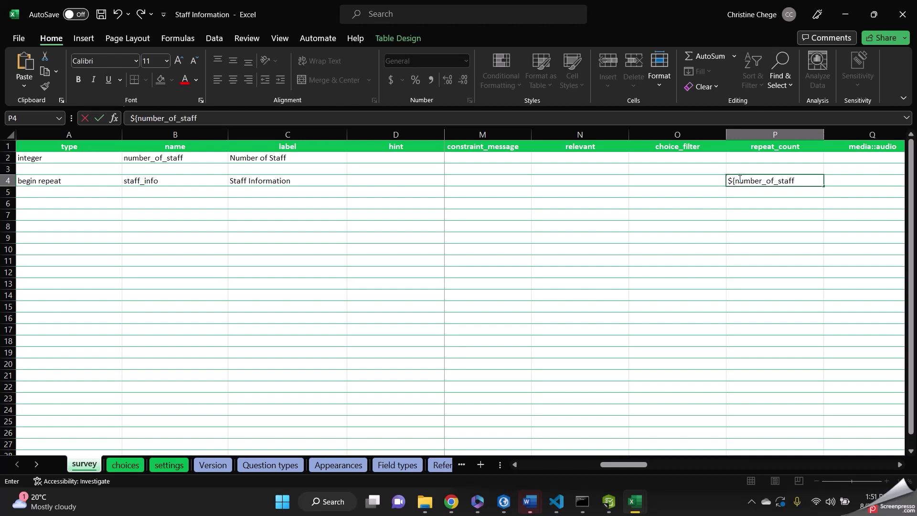
{"action": "type", "text": "}"}
{"action": "left_click", "coordinate": [62, 196]}
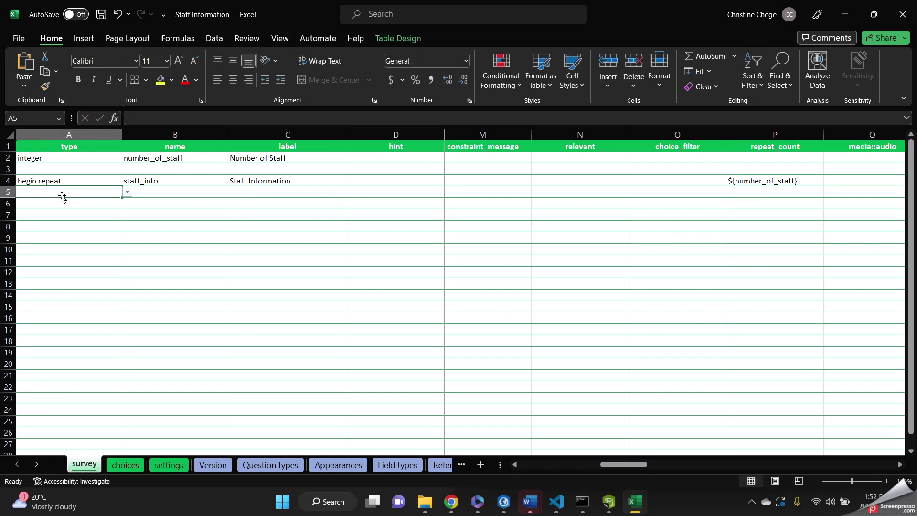
Make row 5 a text question named name, labelled Name of Staff.
{"action": "left_click", "coordinate": [127, 192]}
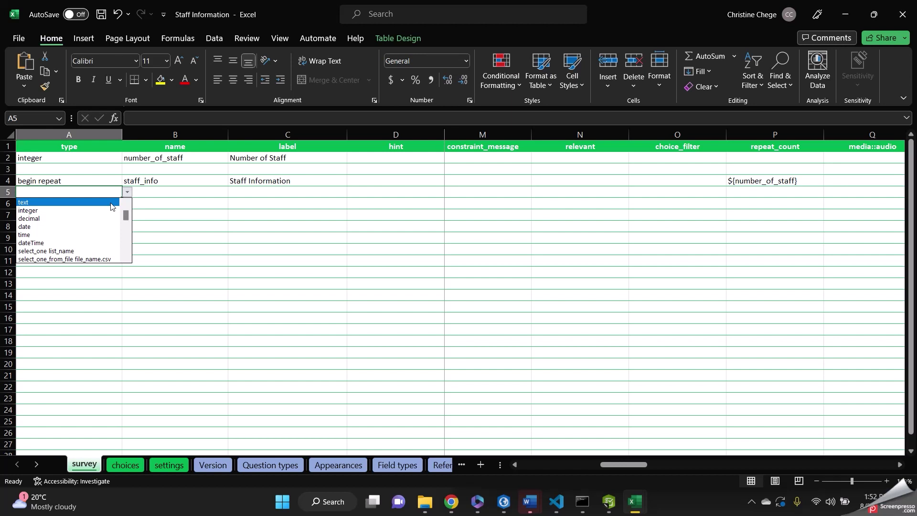
{"action": "left_click", "coordinate": [108, 203]}
{"action": "left_click", "coordinate": [152, 193]}
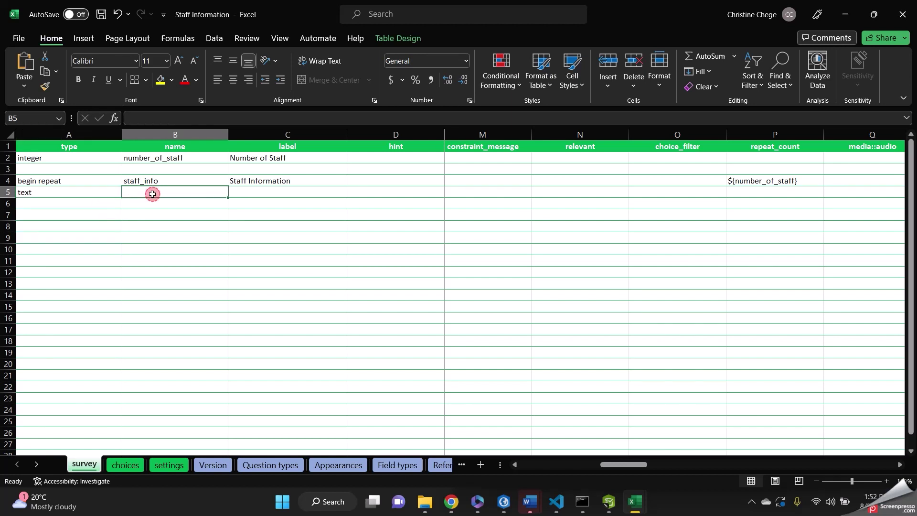
{"action": "type", "text": "name"}
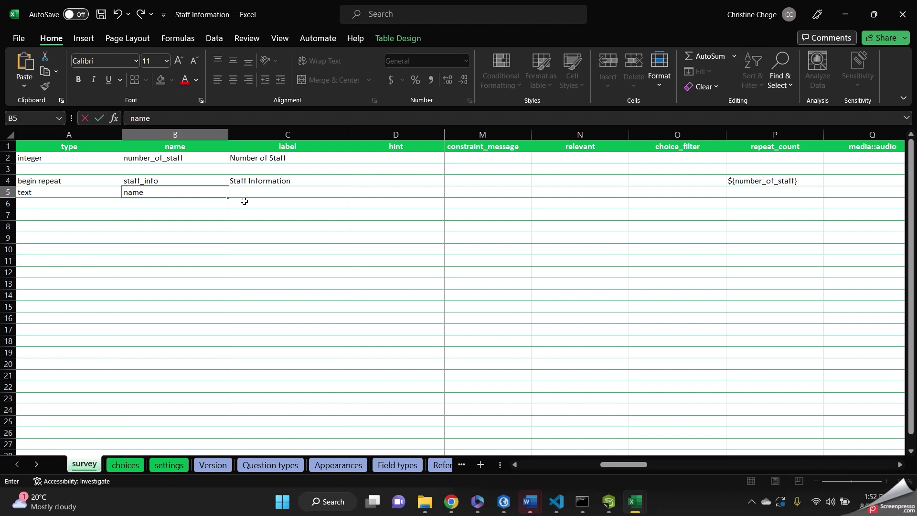
{"action": "left_click", "coordinate": [241, 195]}
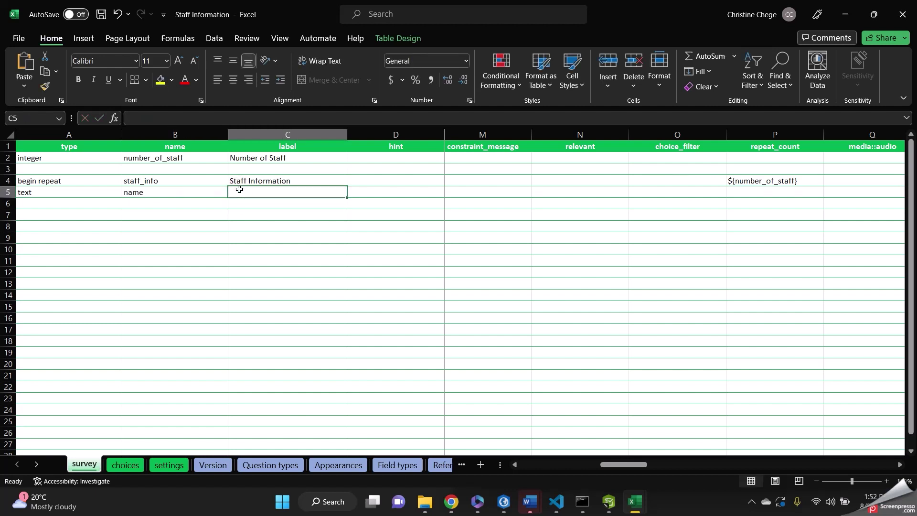
{"action": "type", "text": "Staff "}
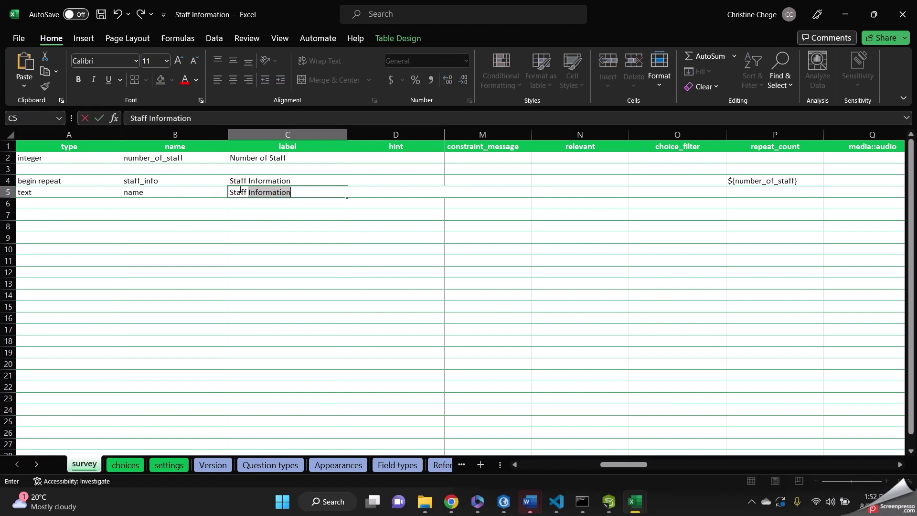
{"action": "type", "text": "Name"}
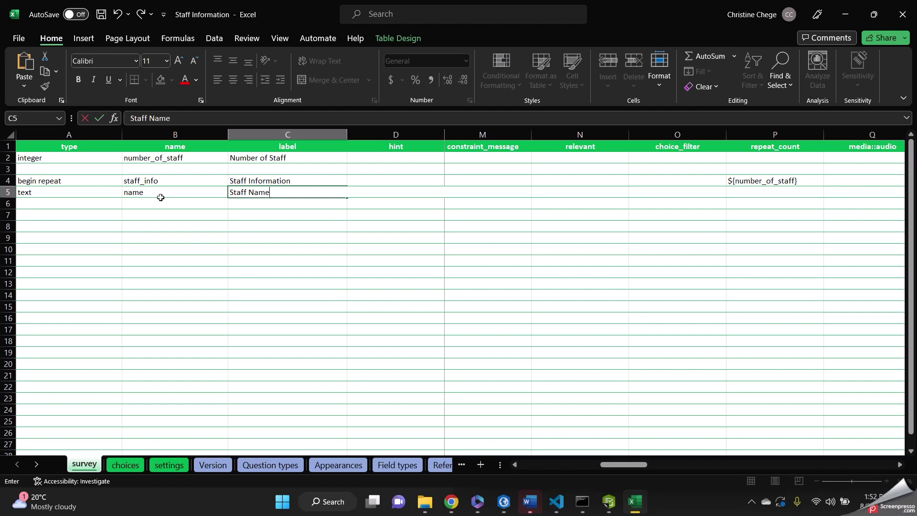
{"action": "key", "text": "BackSpace"}
{"action": "key", "text": "BackSpace"}
{"action": "key", "text": "BackSpace"}
{"action": "key", "text": "BackSpace"}
{"action": "key", "text": "BackSpace"}
{"action": "key", "text": "BackSpace"}
{"action": "key", "text": "BackSpace"}
{"action": "key", "text": "BackSpace"}
{"action": "key", "text": "BackSpace"}
{"action": "key", "text": "BackSpace"}
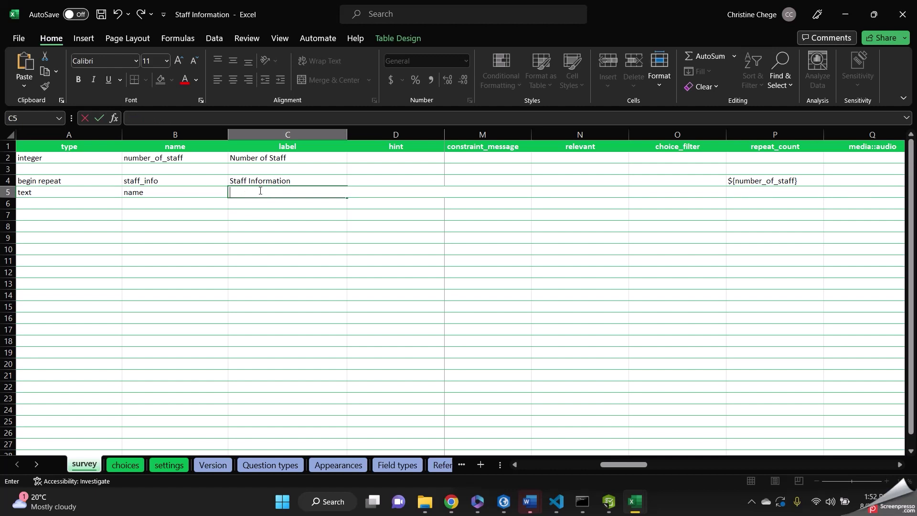
{"action": "type", "text": "Name of Staff"}
{"action": "left_click", "coordinate": [73, 206]}
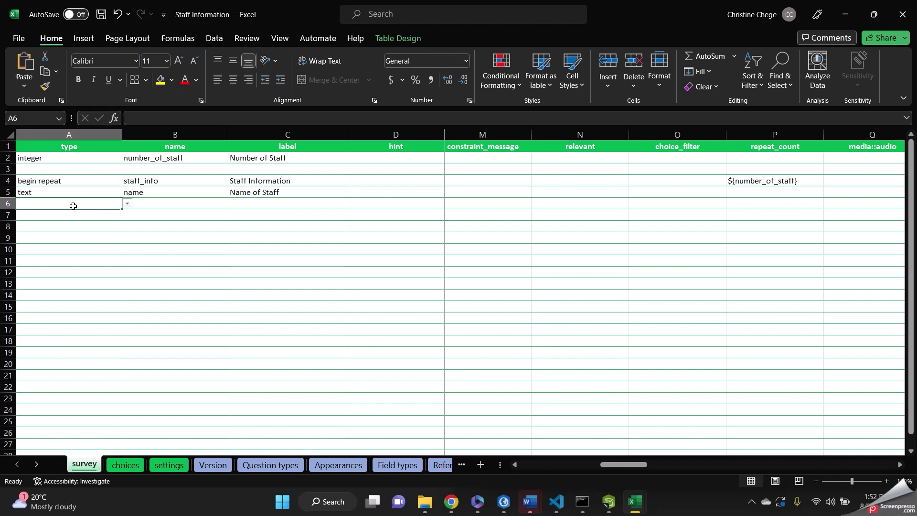
Make row 6 an integer question named staff_id, labelled Staff ID.
{"action": "left_click", "coordinate": [127, 205]}
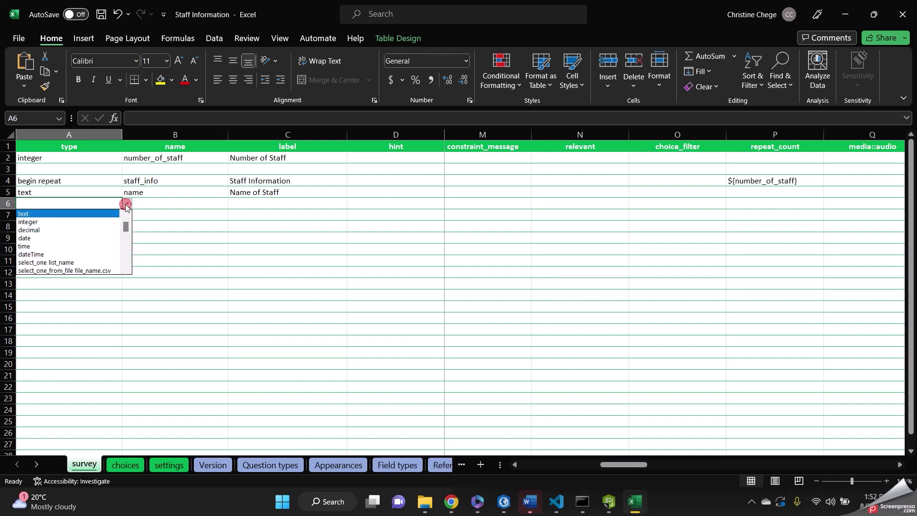
{"action": "left_click", "coordinate": [115, 223]}
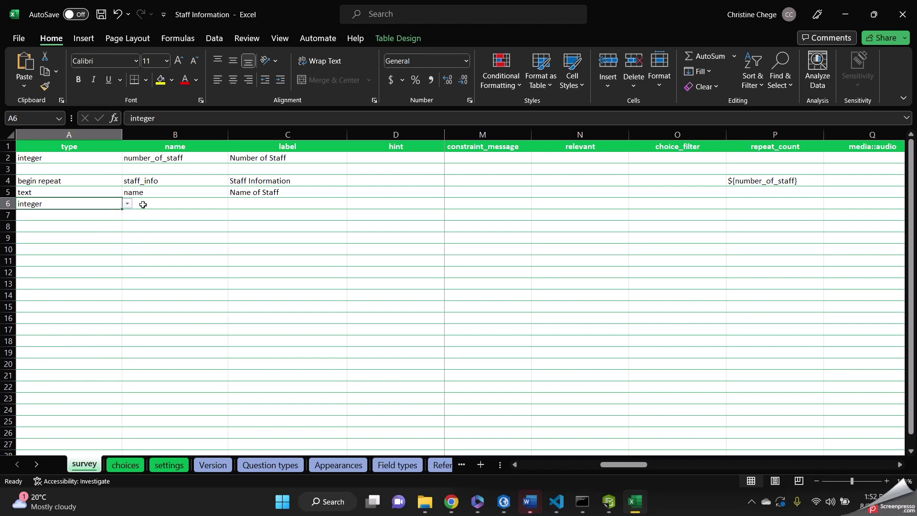
{"action": "left_click", "coordinate": [152, 204]}
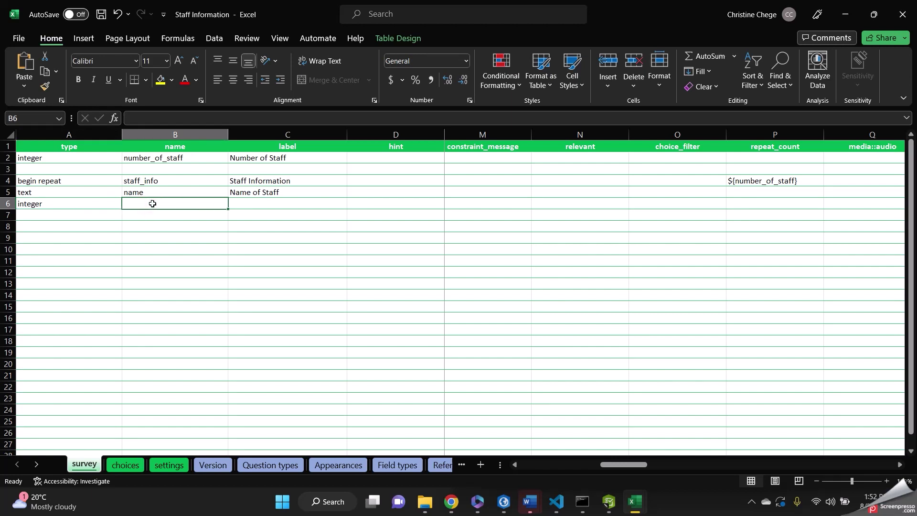
{"action": "type", "text": "staff"}
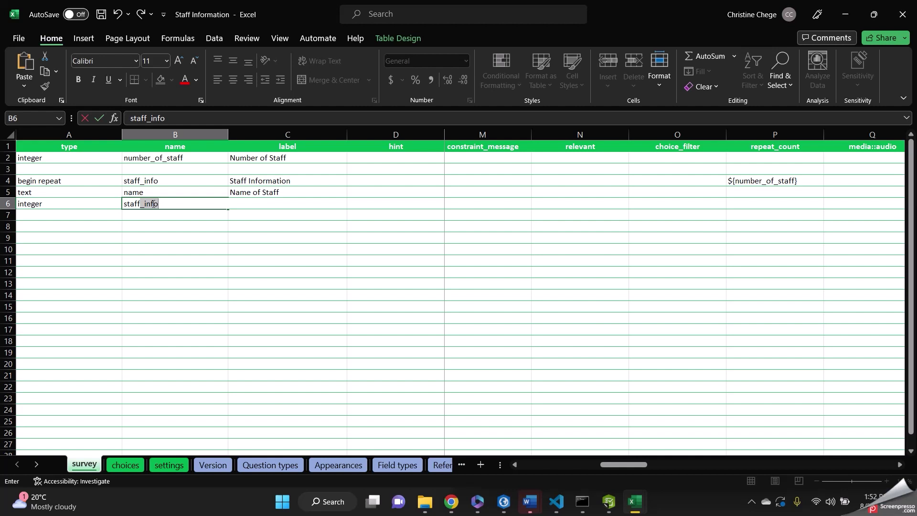
{"action": "type", "text": "_number"}
{"action": "left_click", "coordinate": [246, 217]}
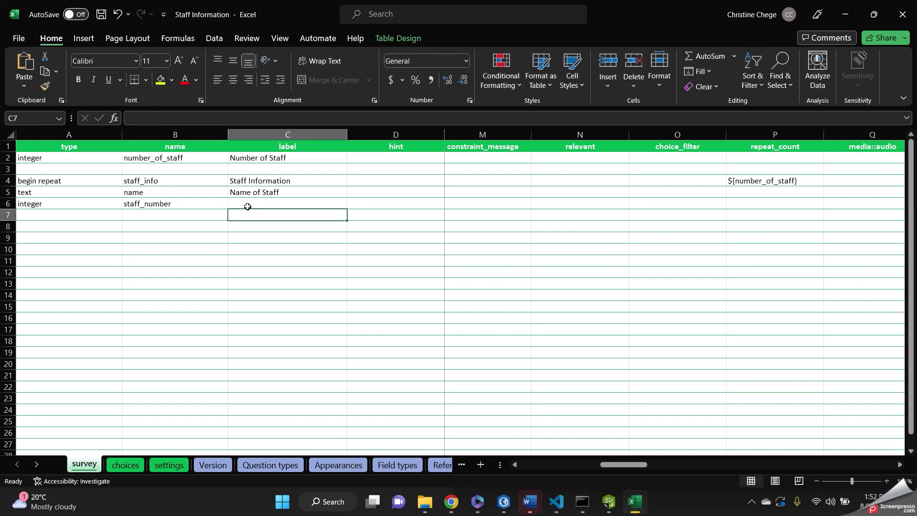
{"action": "left_click", "coordinate": [254, 206]}
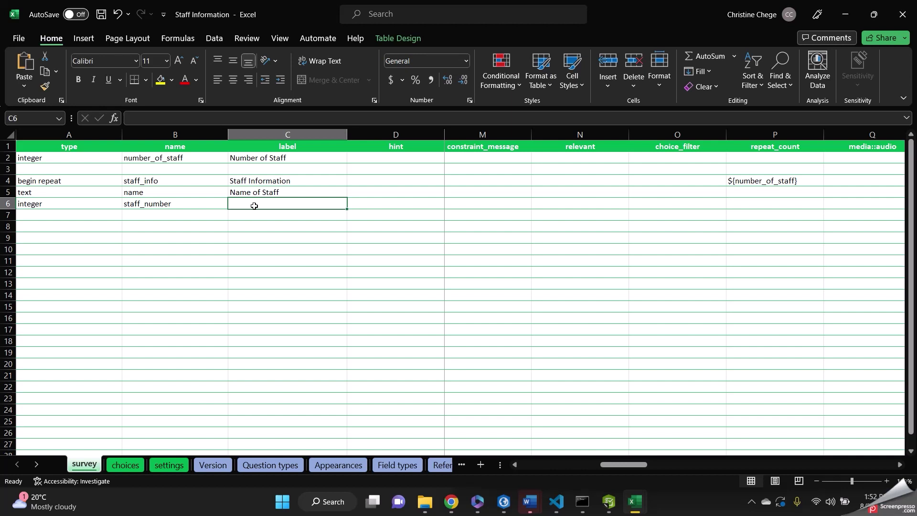
{"action": "type", "text": "N"}
{"action": "key", "text": "BackSpace"}
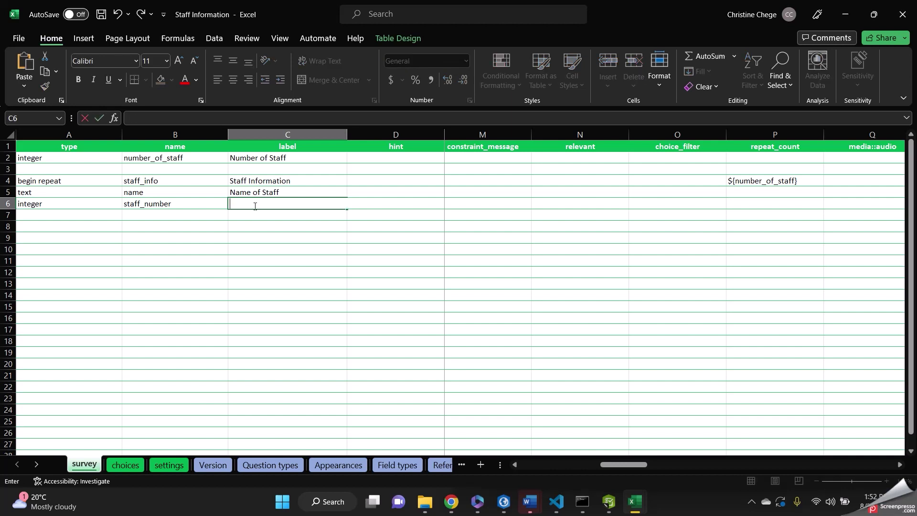
{"action": "type", "text": "S"}
{"action": "key", "text": "BackSpace"}
{"action": "type", "text": "S"}
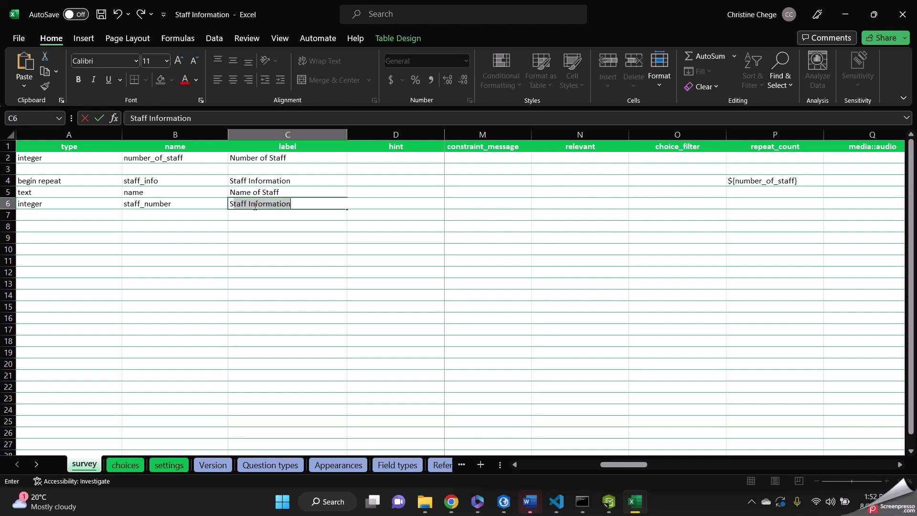
{"action": "type", "text": "taff ID"}
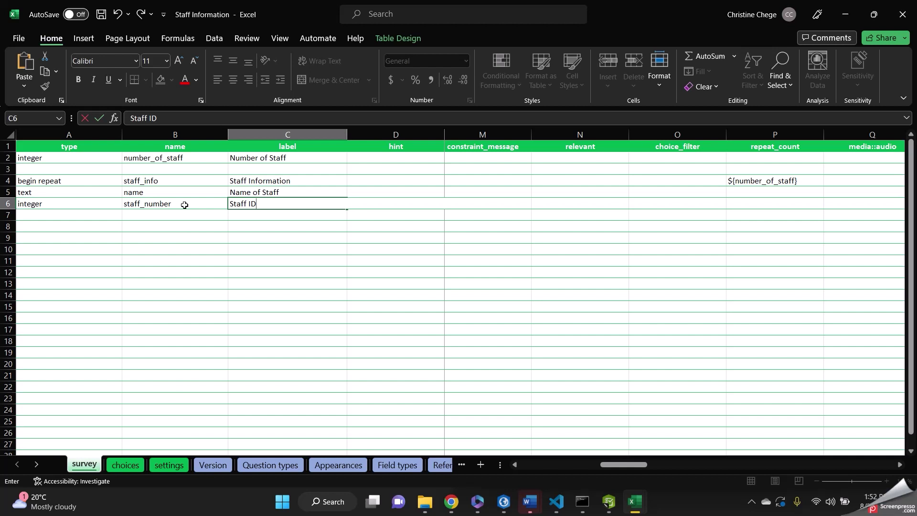
{"action": "double_click", "coordinate": [185, 205]}
{"action": "key", "text": "BackSpace"}
{"action": "key", "text": "BackSpace"}
{"action": "key", "text": "BackSpace"}
{"action": "key", "text": "BackSpace"}
{"action": "key", "text": "BackSpace"}
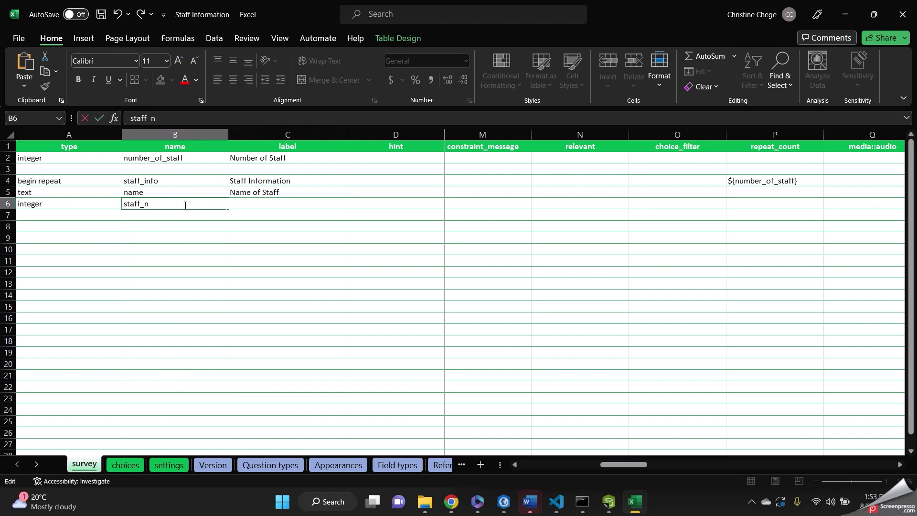
{"action": "type", "text": "id"}
{"action": "left_click", "coordinate": [174, 213]}
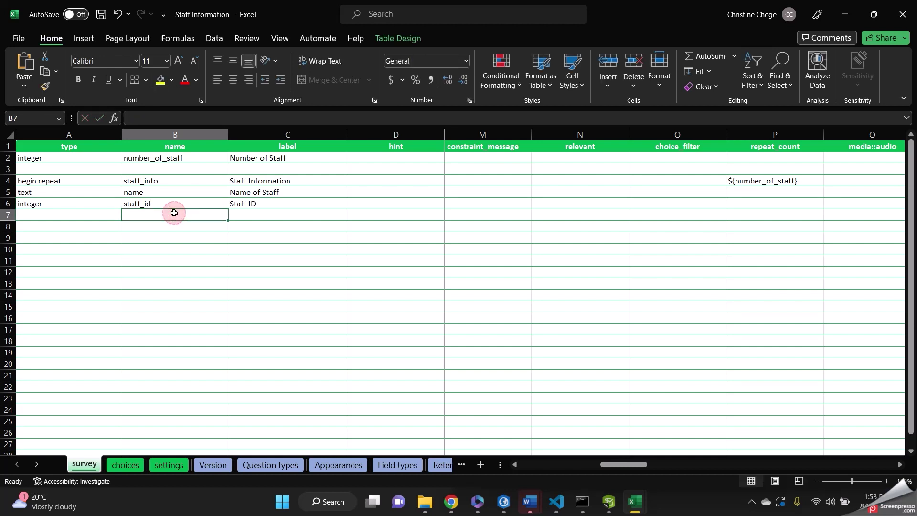
Make row 7 a geopoint question named location, with the label Location.
{"action": "left_click", "coordinate": [70, 214]}
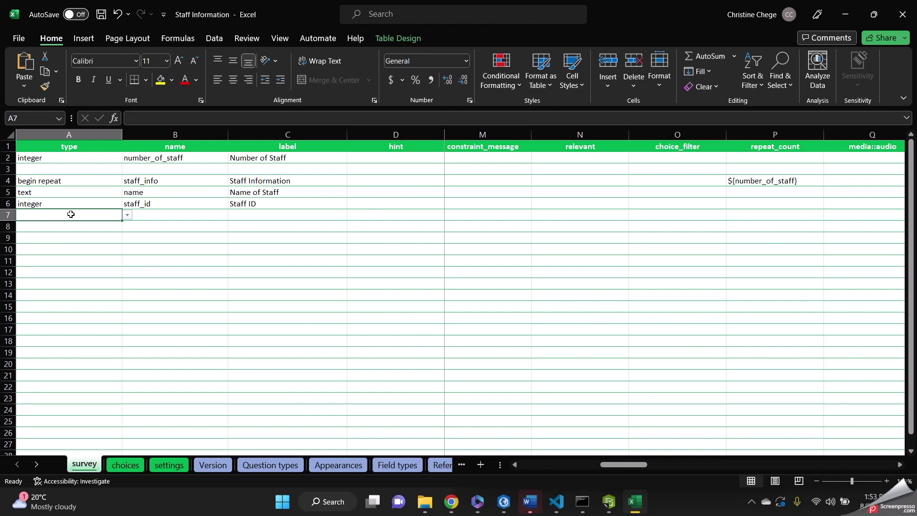
{"action": "left_click", "coordinate": [127, 215]}
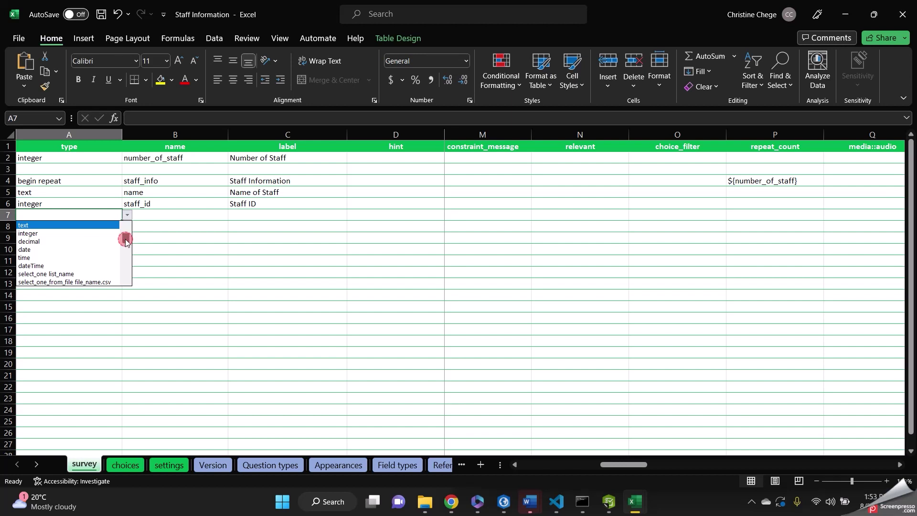
{"action": "left_click_drag", "start_coordinate": [126, 239], "coordinate": [125, 252]}
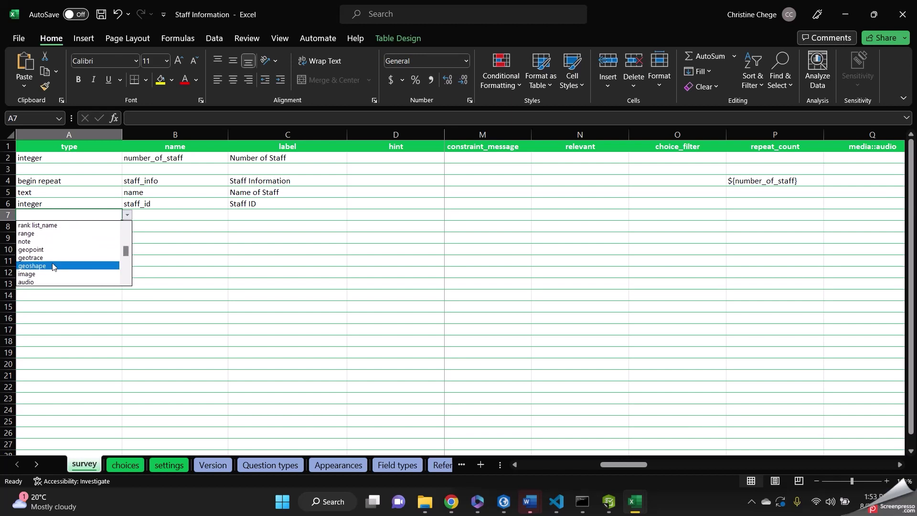
{"action": "left_click", "coordinate": [46, 250]}
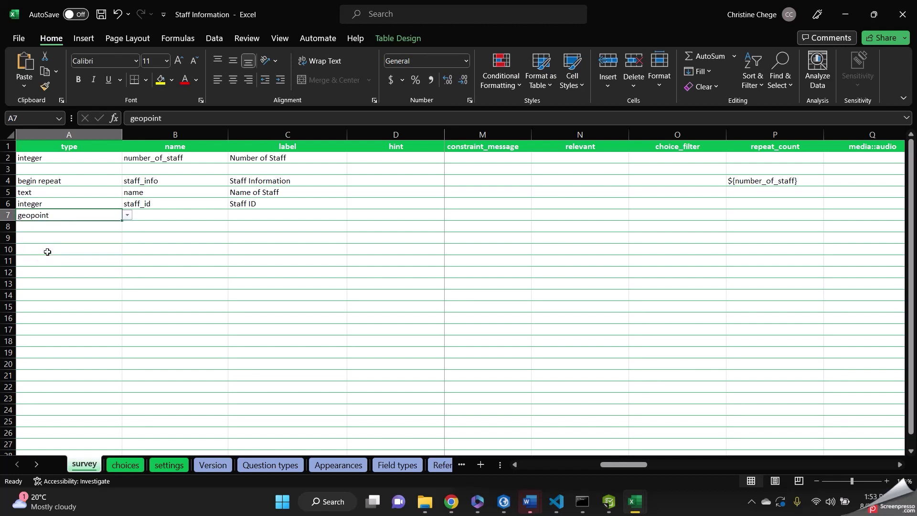
{"action": "left_click", "coordinate": [143, 218]}
{"action": "type", "text": "loca"}
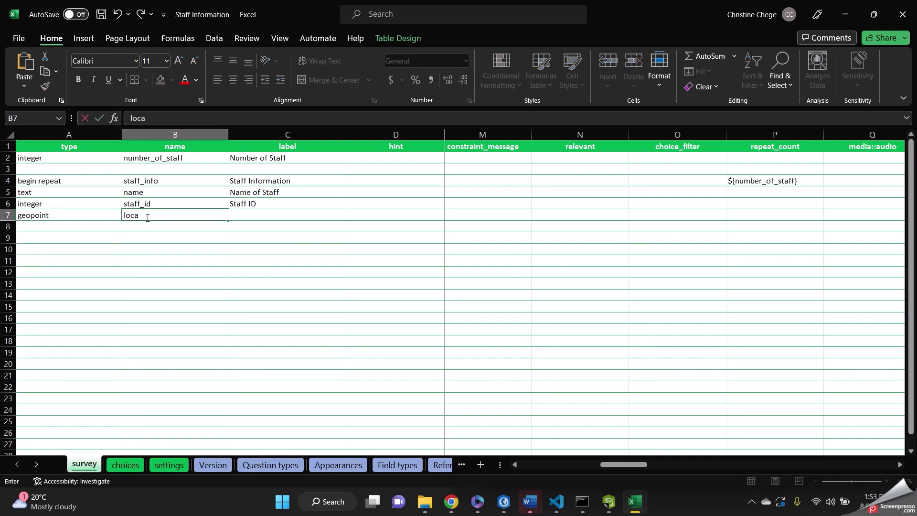
{"action": "type", "text": "tion"}
{"action": "left_click_drag", "start_coordinate": [242, 228], "coordinate": [248, 216]}
{"action": "left_click", "coordinate": [248, 216]}
{"action": "type", "text": "l"}
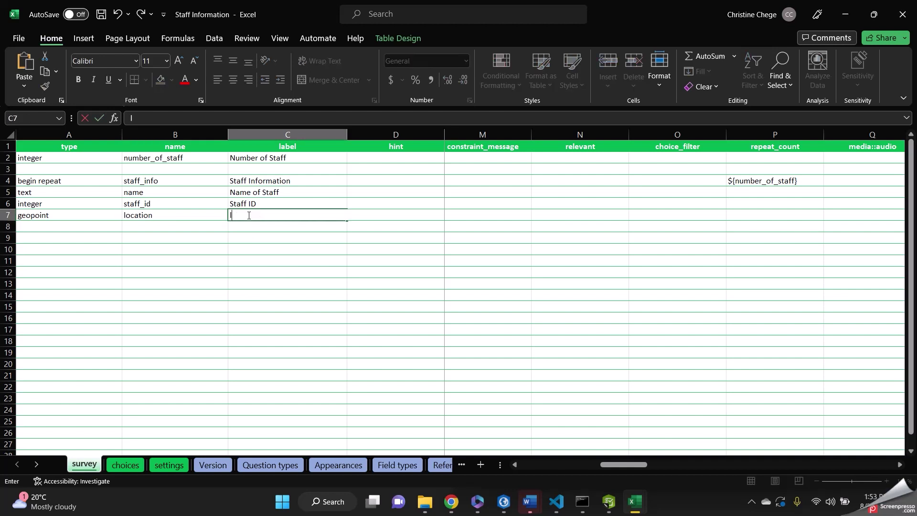
{"action": "key", "text": "BackSpace"}
{"action": "type", "text": "Location"}
Set row 8's question type to end repeat.
{"action": "left_click", "coordinate": [61, 228]}
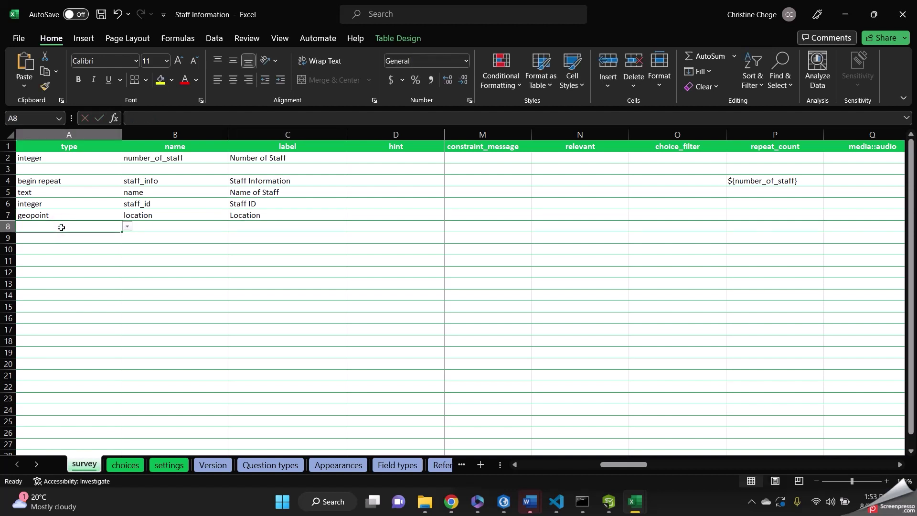
{"action": "left_click", "coordinate": [127, 227]}
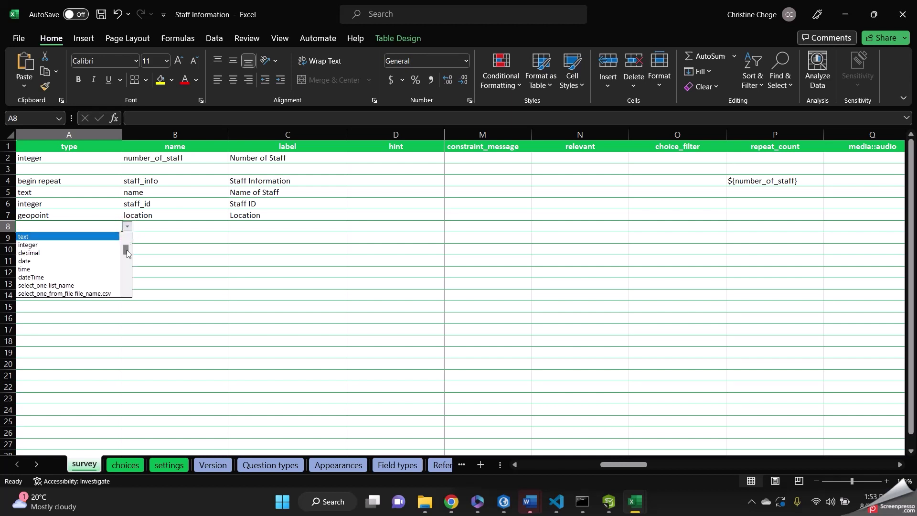
{"action": "left_click_drag", "start_coordinate": [127, 254], "coordinate": [127, 280]}
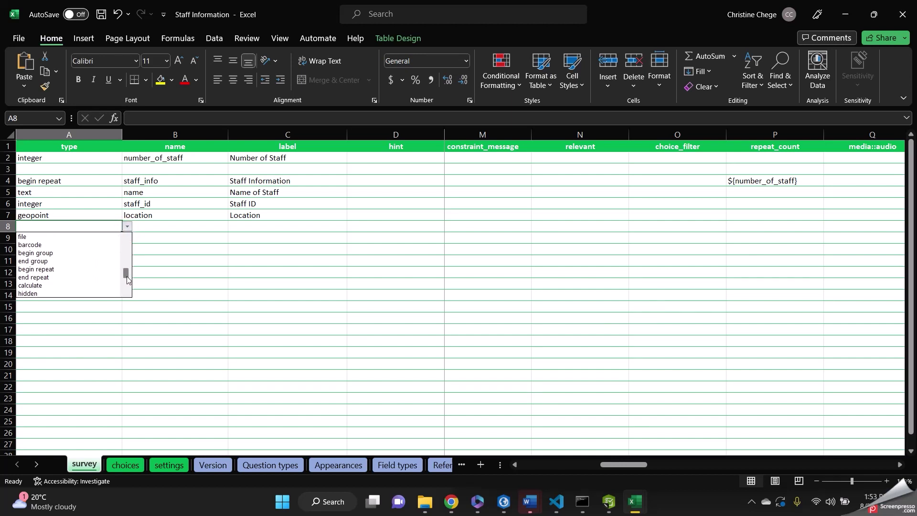
{"action": "left_click", "coordinate": [53, 283]}
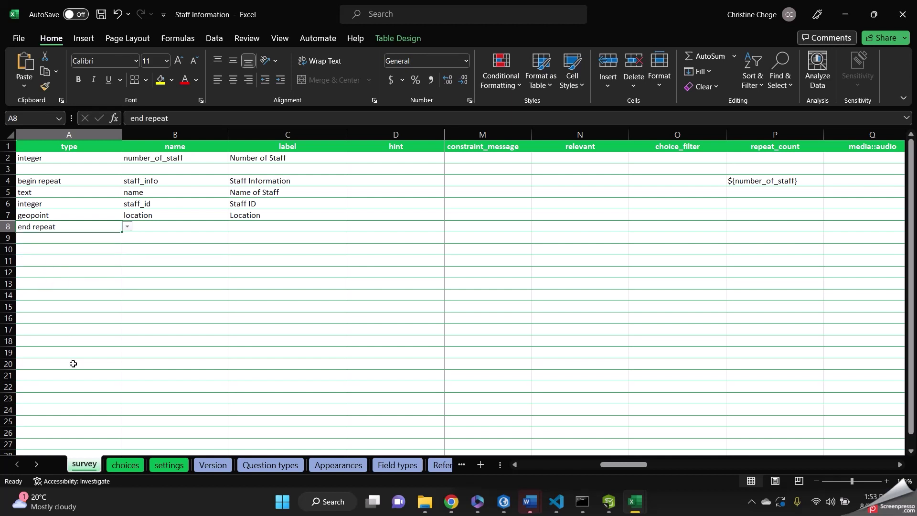
Replace the placeholder form_title in settings cell A2 with Staff Information and save the workbook.
{"action": "left_click", "coordinate": [169, 465]}
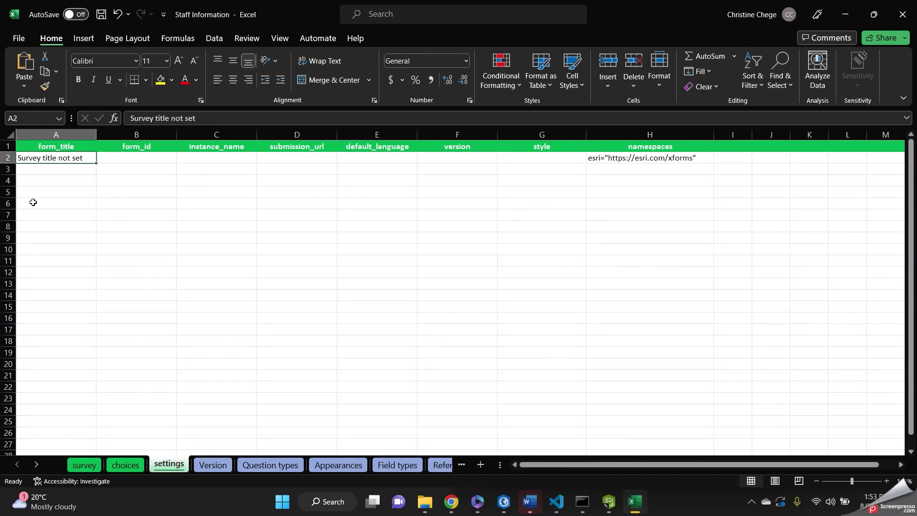
{"action": "key", "text": "BackSpace"}
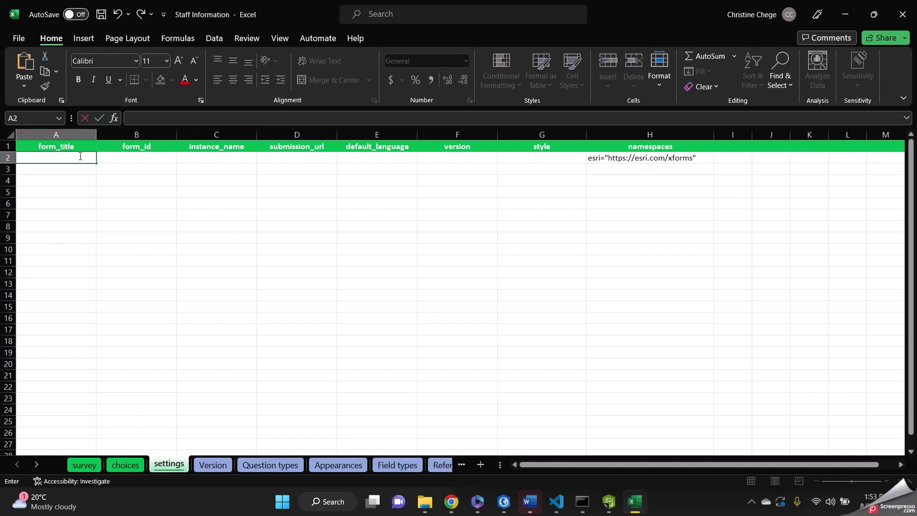
{"action": "type", "text": "Staff Information"}
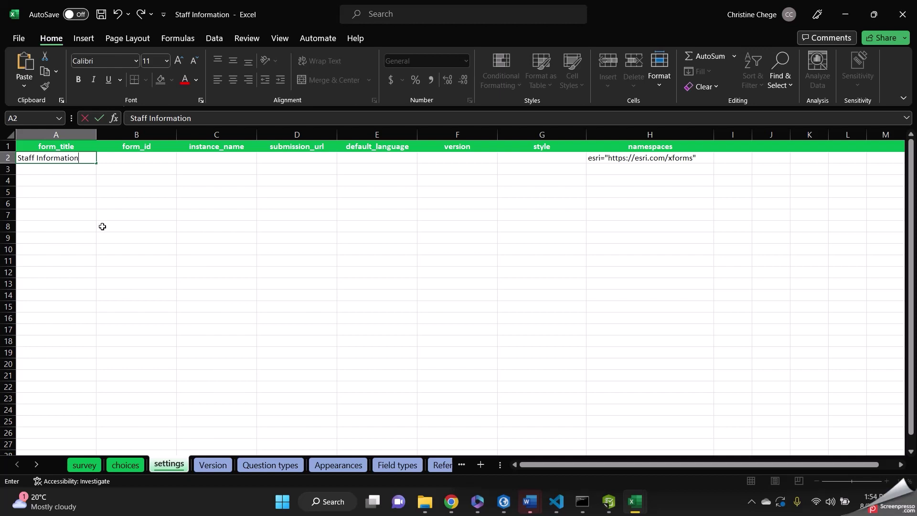
{"action": "key", "text": "ctrl+s"}
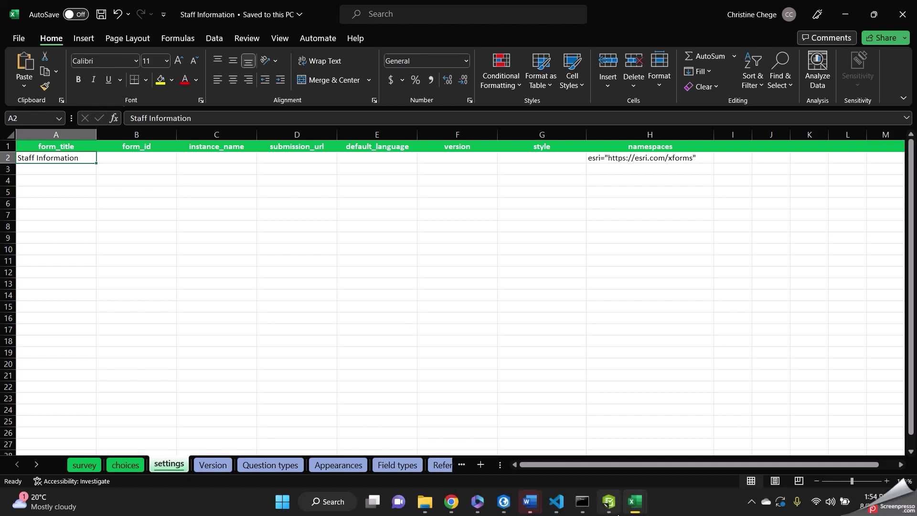
Enter 2 as the Number of Staff in the Survey123 Connect preview.
{"action": "left_click", "coordinate": [609, 507]}
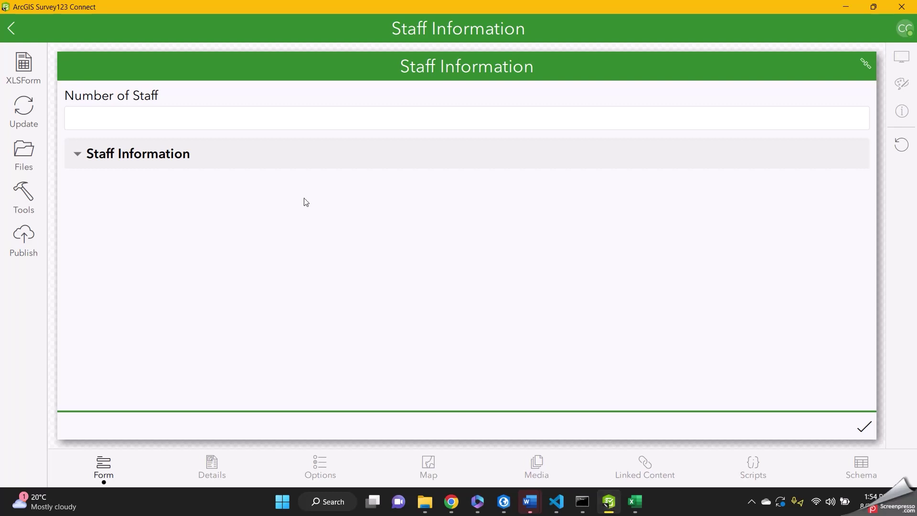
{"action": "left_click", "coordinate": [138, 116]}
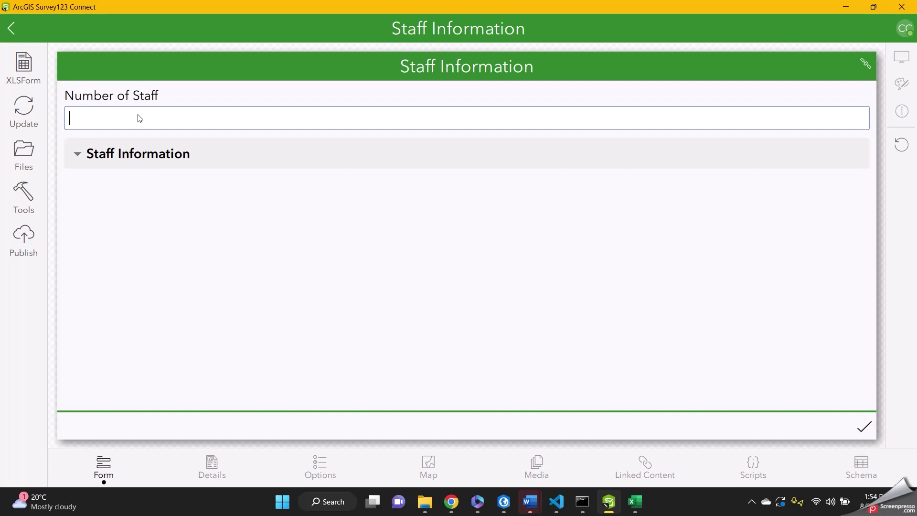
{"action": "type", "text": "2"}
{"action": "key", "text": "Return"}
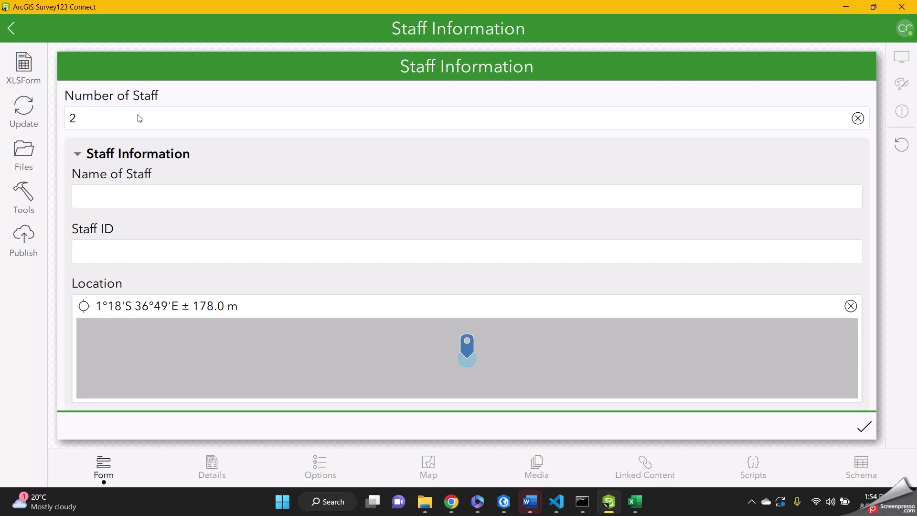
Fill the first staff entry with a staff name, a staff ID and the current GPS location.
{"action": "scroll", "coordinate": [154, 217], "scroll_direction": "down", "scroll_amount": 1}
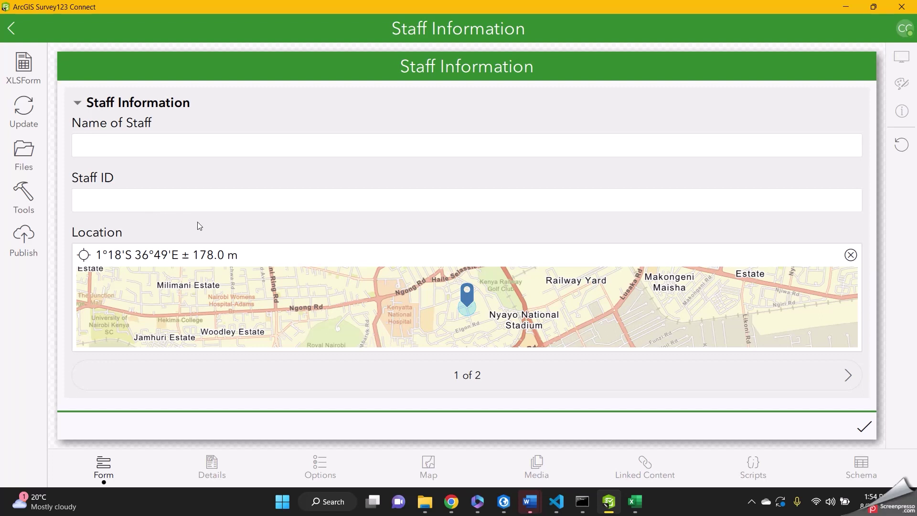
{"action": "left_click", "coordinate": [165, 149]}
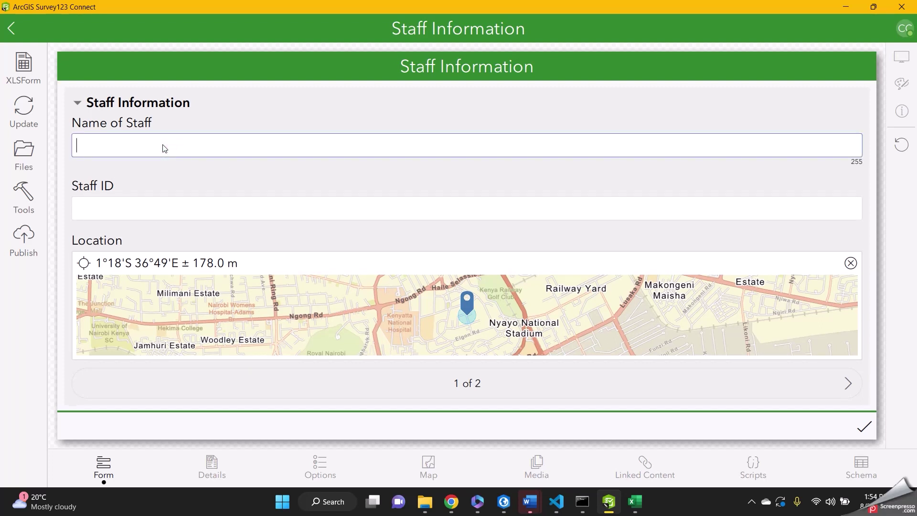
{"action": "left_click", "coordinate": [107, 206]}
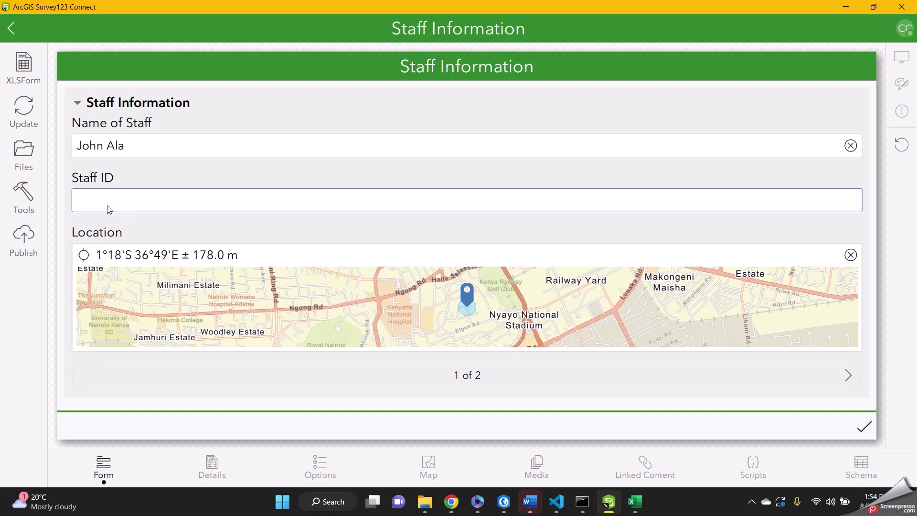
{"action": "type", "text": "4321"}
{"action": "left_click", "coordinate": [84, 256]}
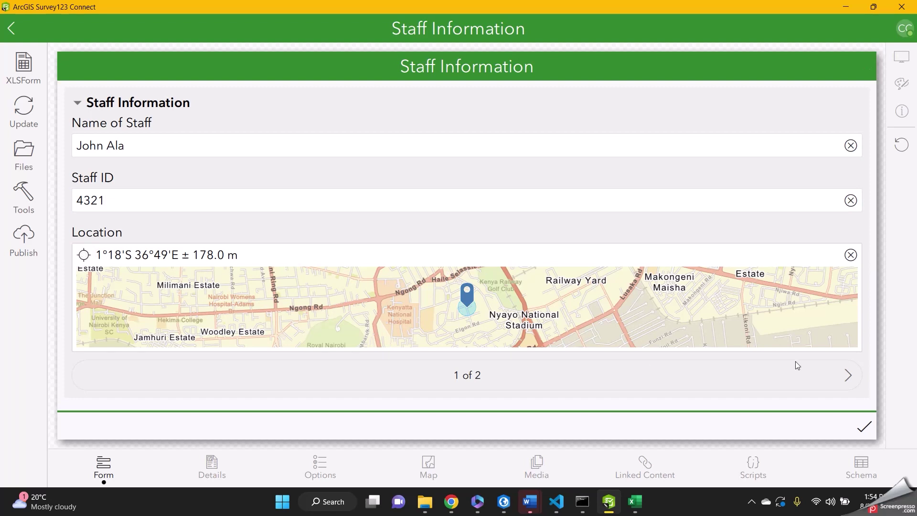
Fill the second staff entry with a staff name, a staff ID and its GPS location.
{"action": "left_click", "coordinate": [847, 377]}
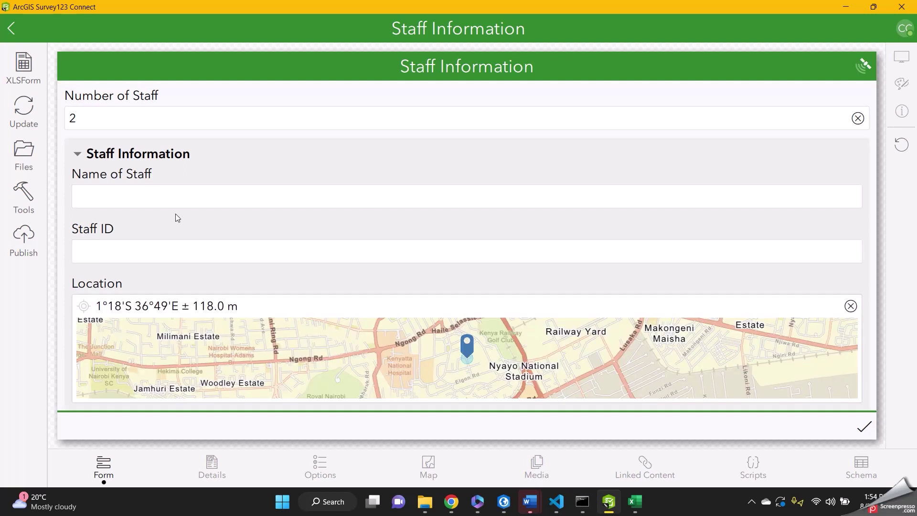
{"action": "left_click", "coordinate": [145, 194]}
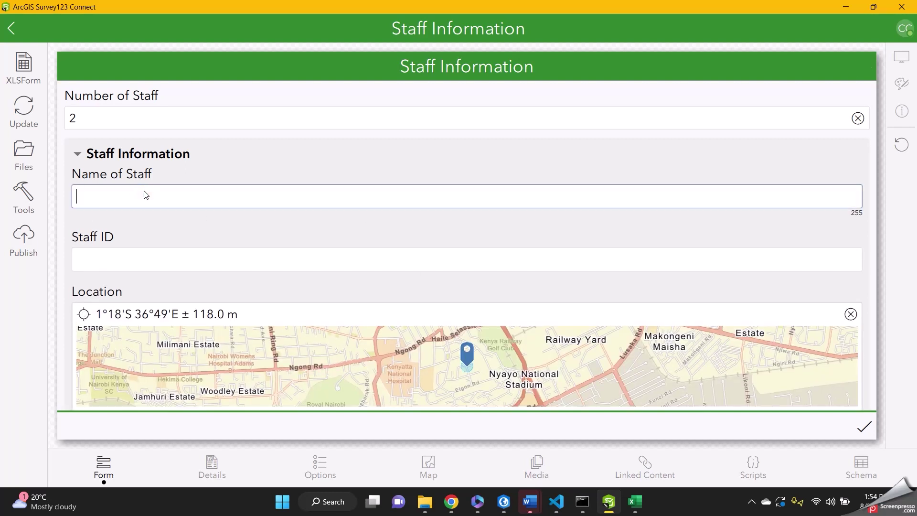
{"action": "type", "text": "Mary Ann"}
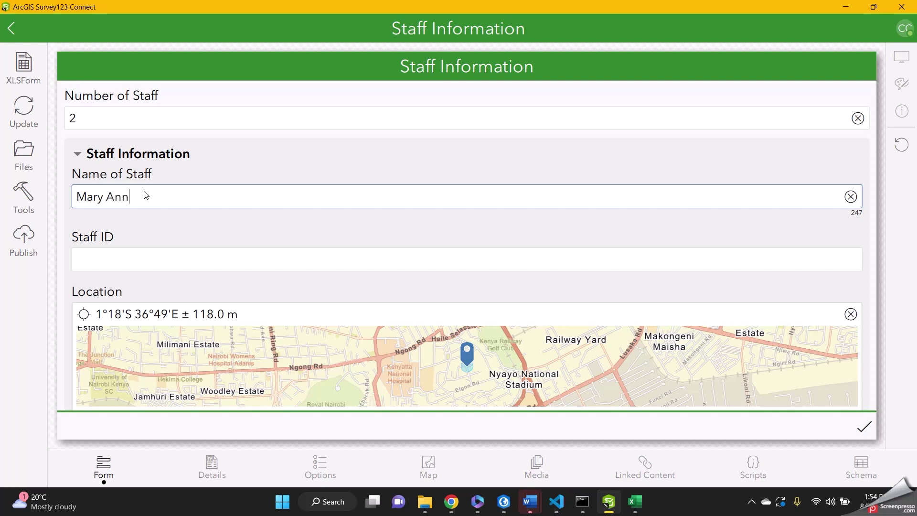
{"action": "left_click", "coordinate": [164, 264]}
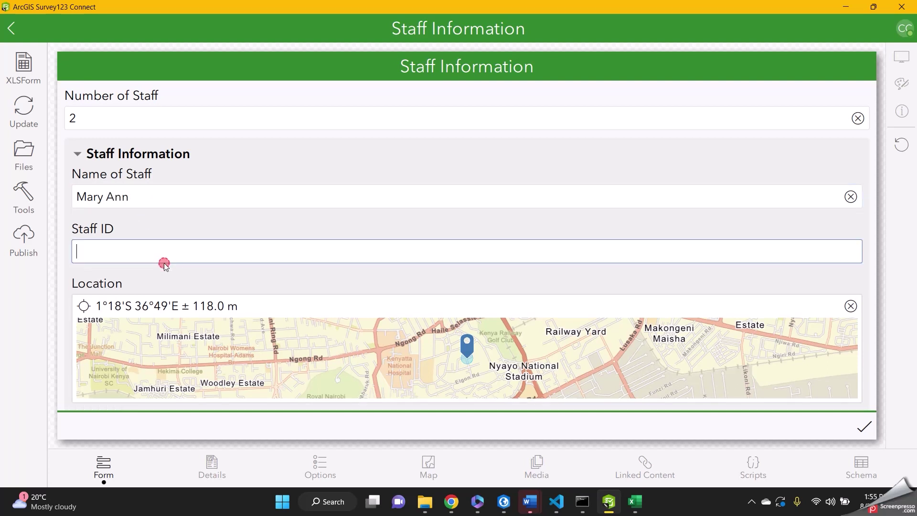
{"action": "type", "text": "3224"}
{"action": "left_click", "coordinate": [81, 306]}
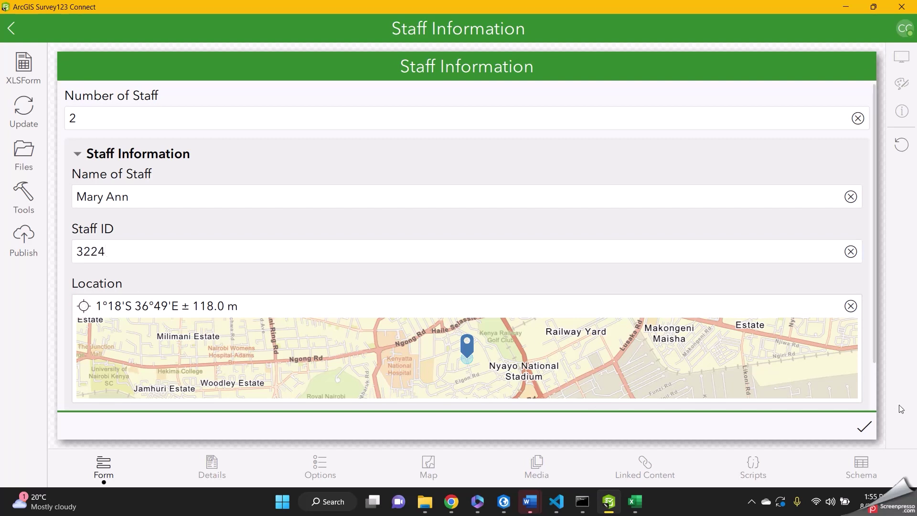
Submit the form and dismiss the message confirming the data values are valid.
{"action": "left_click", "coordinate": [864, 432]}
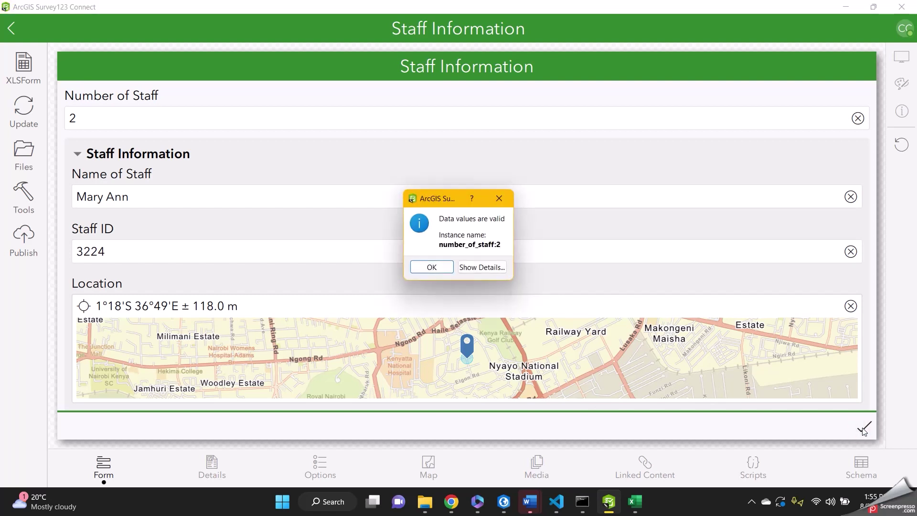
{"action": "left_click", "coordinate": [431, 267]}
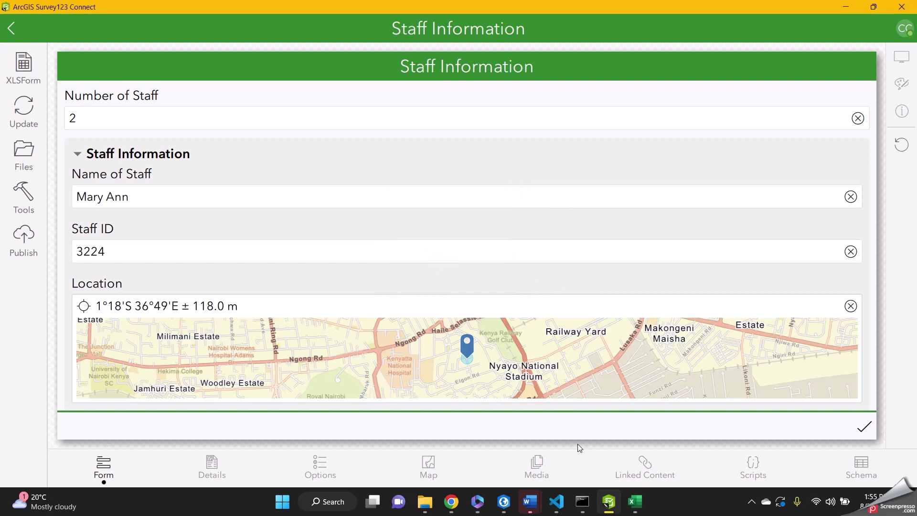
{"action": "scroll", "coordinate": [366, 269], "scroll_direction": "down", "scroll_amount": 1}
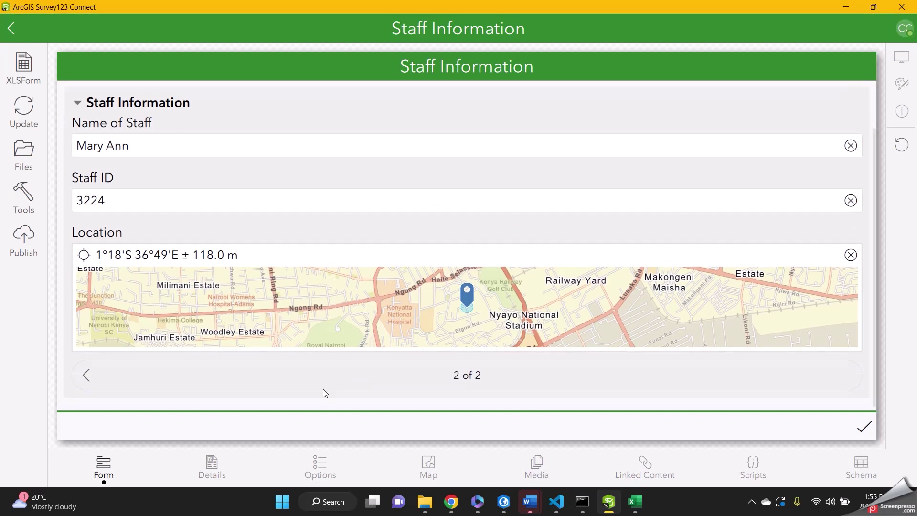